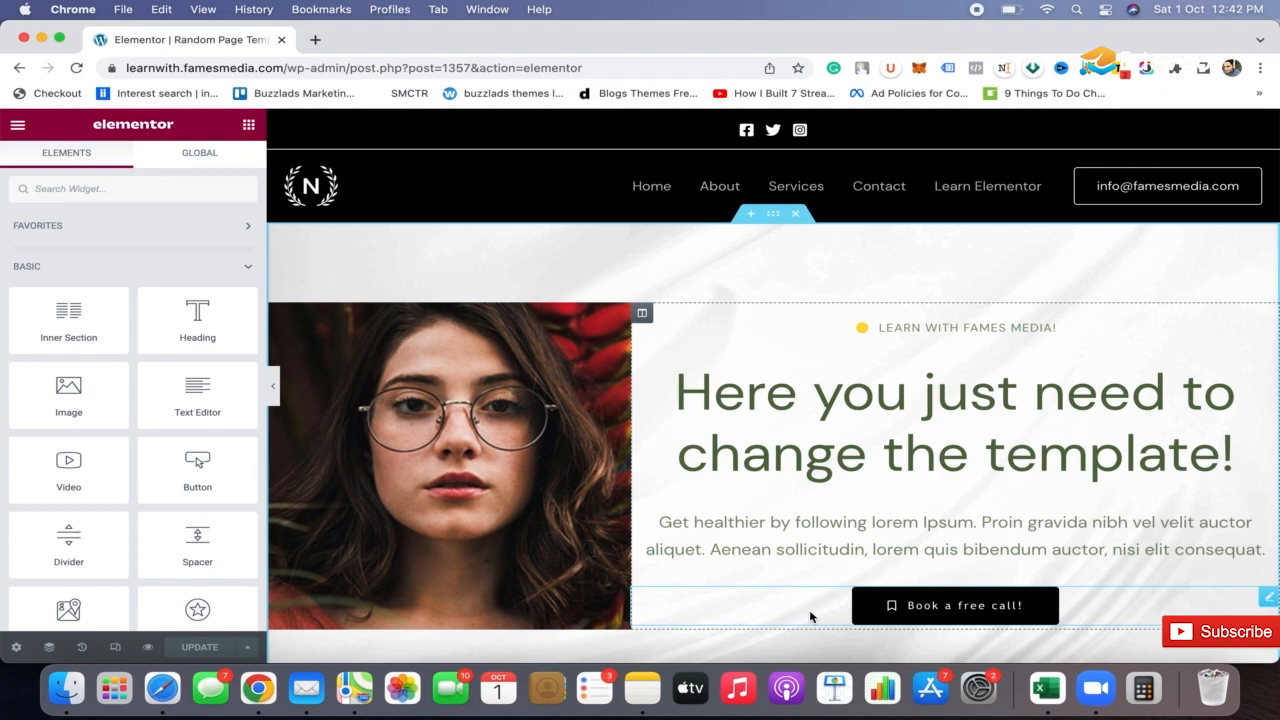
Look through the page's sections, from the hero area down to the contact form
scroll(810, 616, "down", 20)
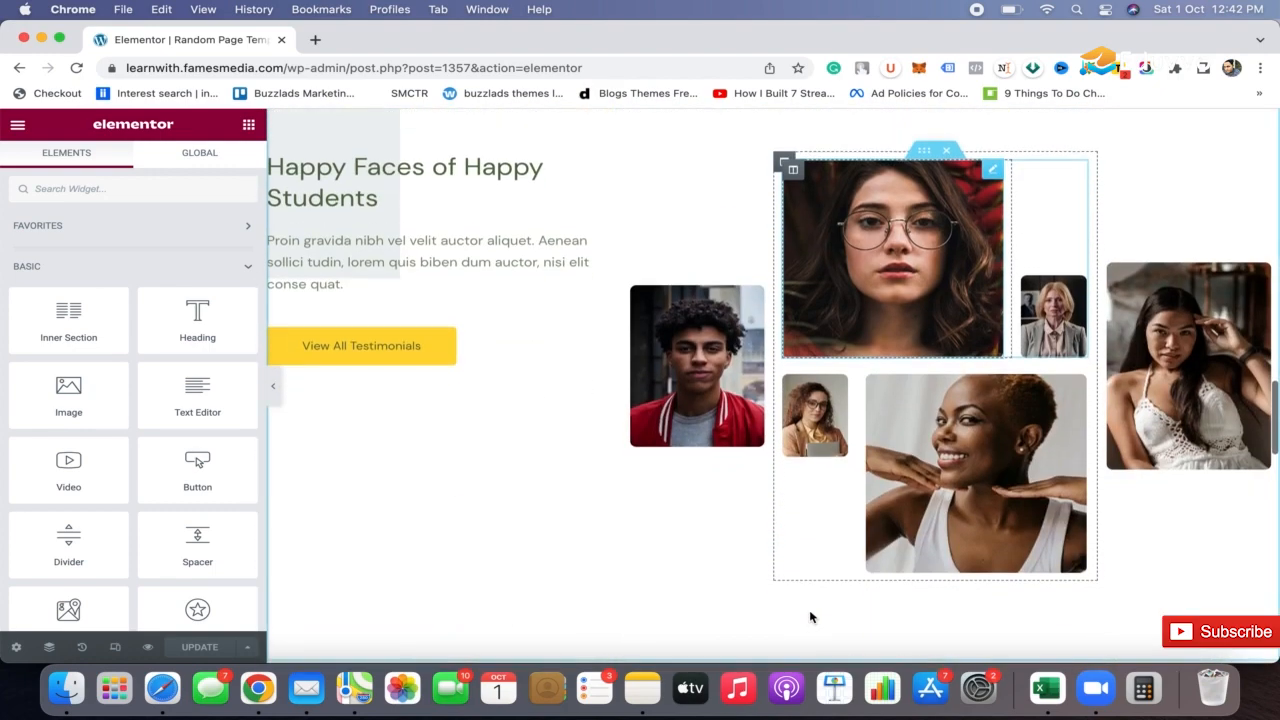
scroll(810, 616, "down", 20)
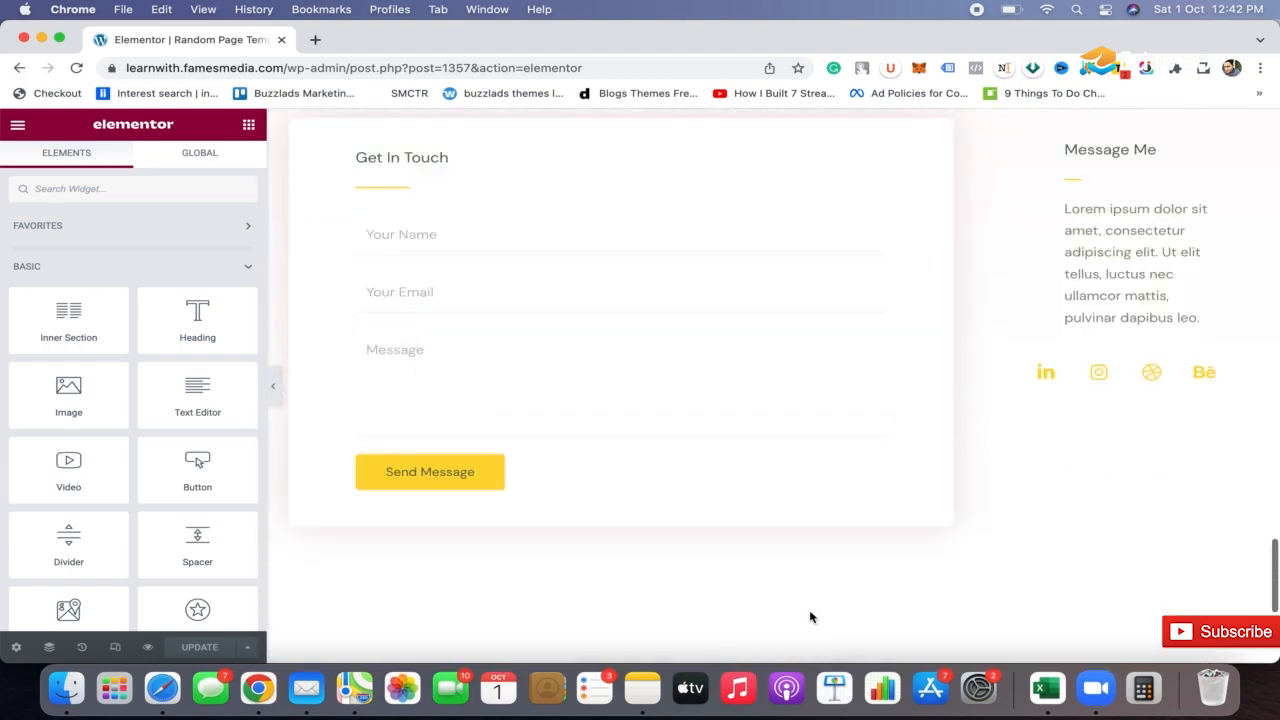
scroll(810, 616, "up", 20)
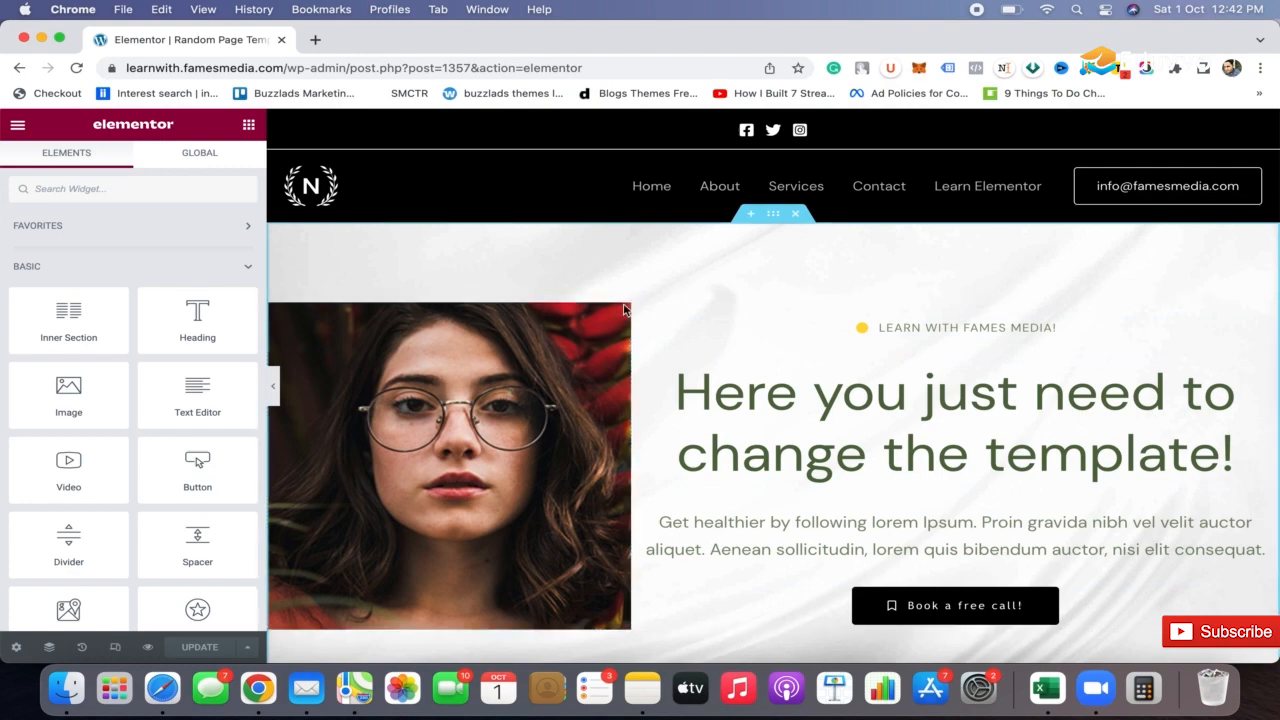
scroll(655, 450, "down", 5)
scroll(654, 448, "down", 5)
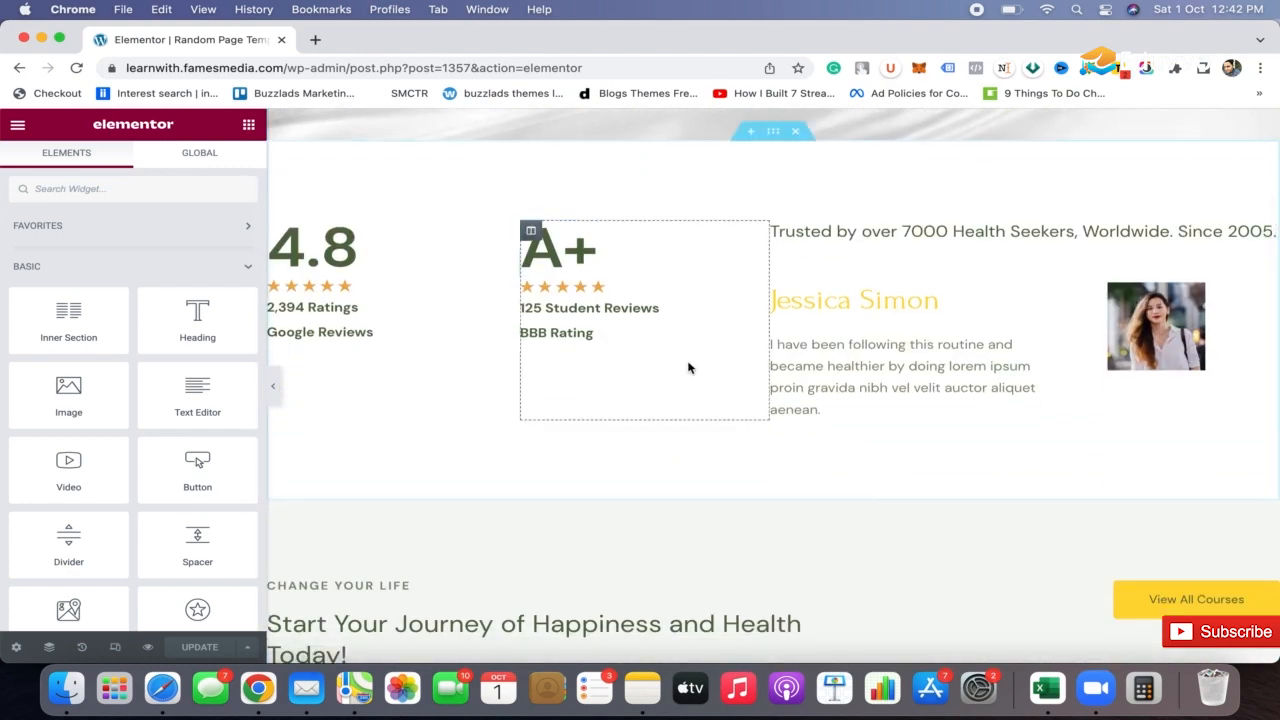
scroll(589, 514, "down", 5)
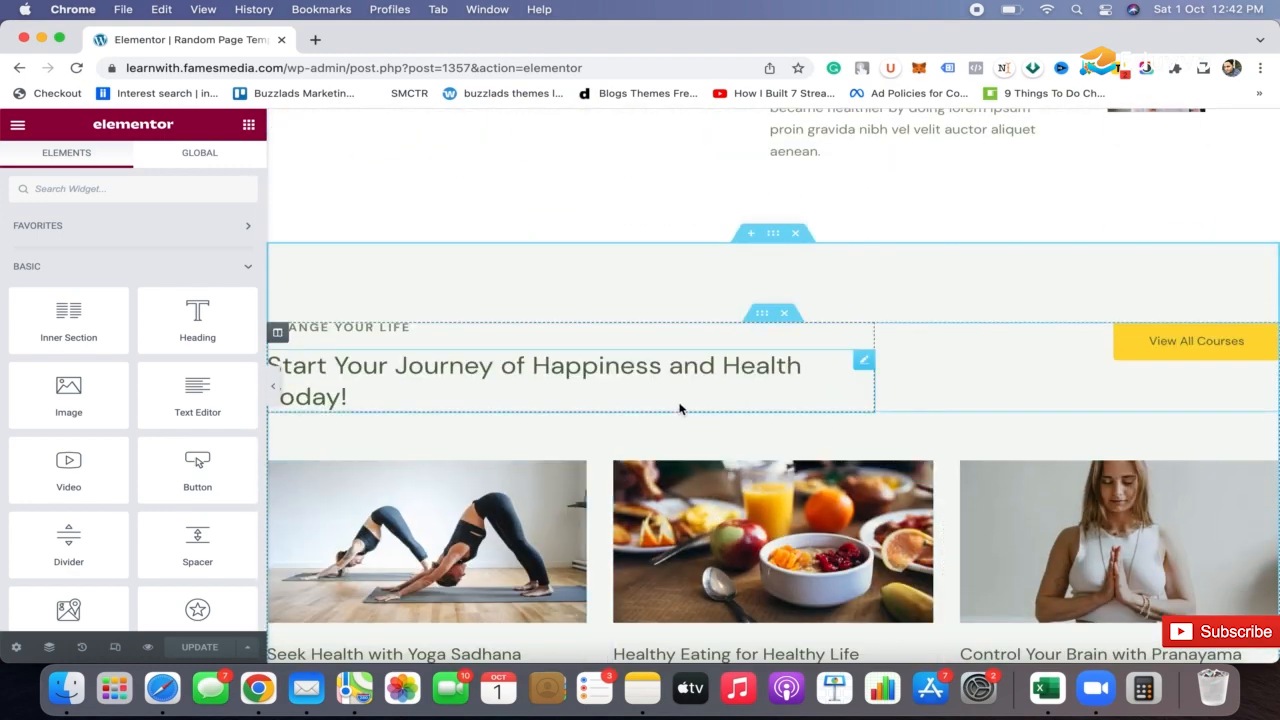
scroll(680, 408, "up", 15)
Save the hero section as a template named "Hero 0012345" and close the library
mouse_move(734, 302)
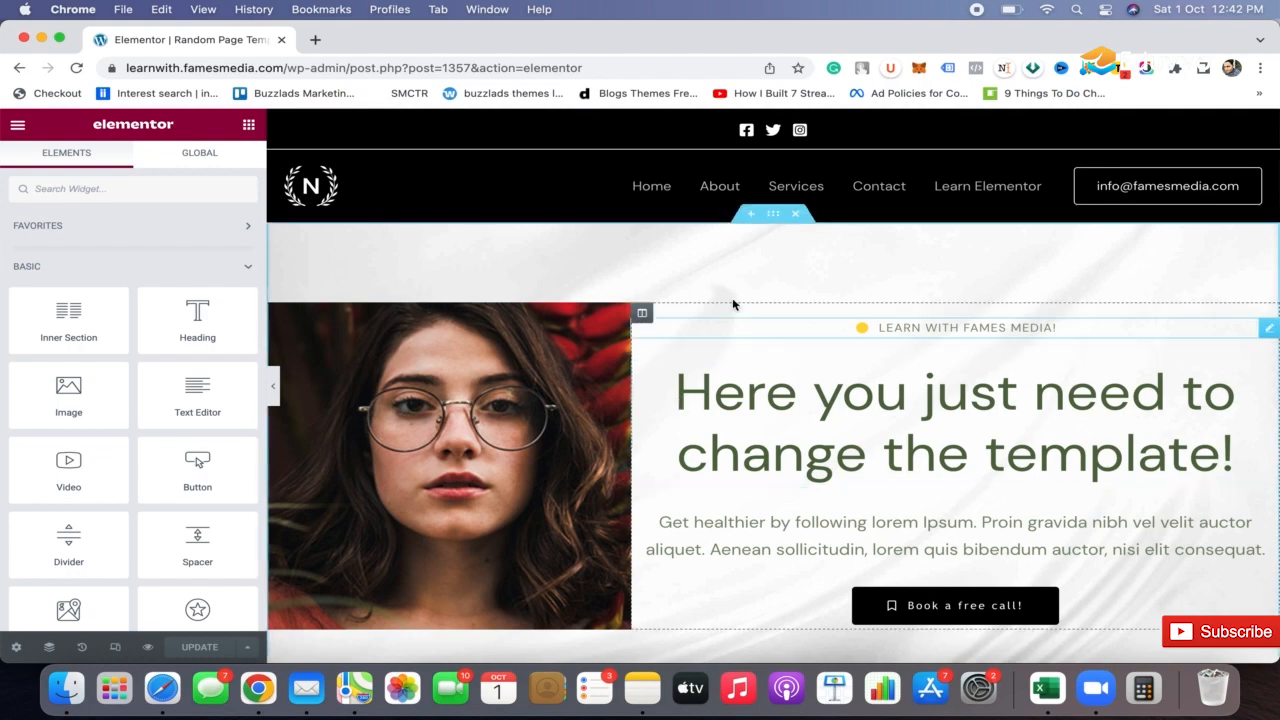
right_click(773, 218)
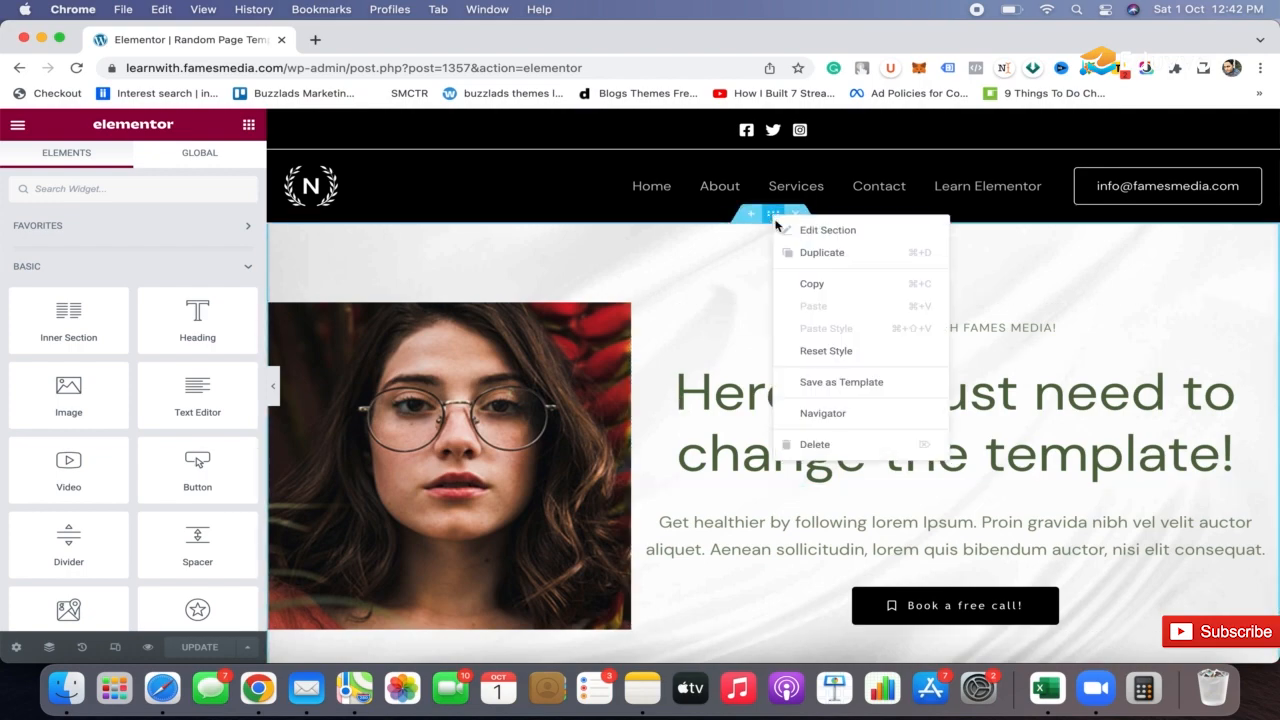
left_click(843, 385)
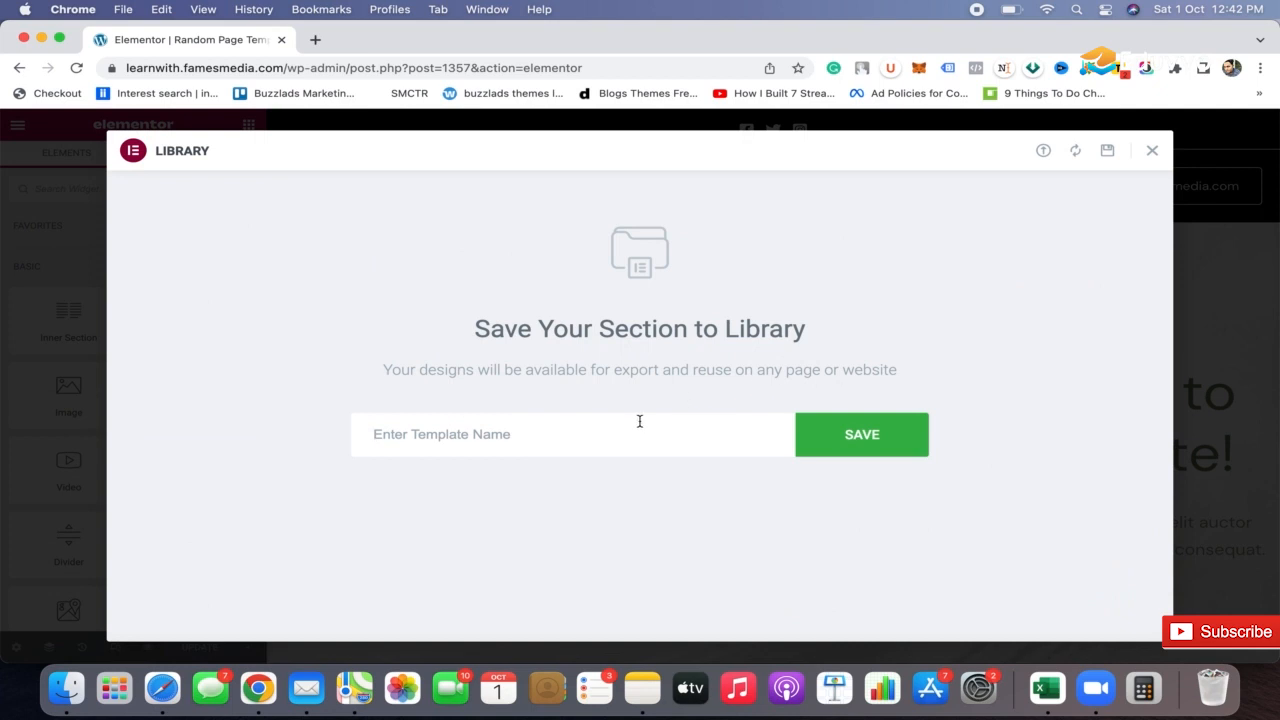
type("Hero 00")
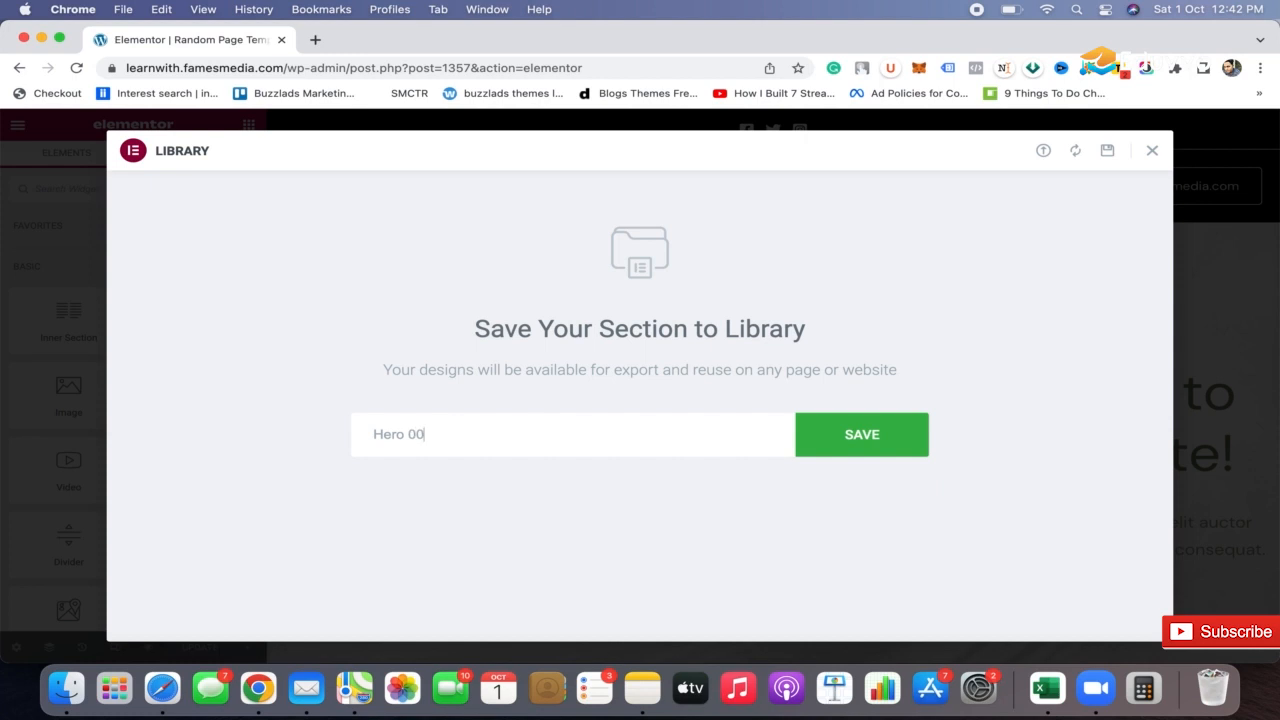
type("12345")
left_click(873, 440)
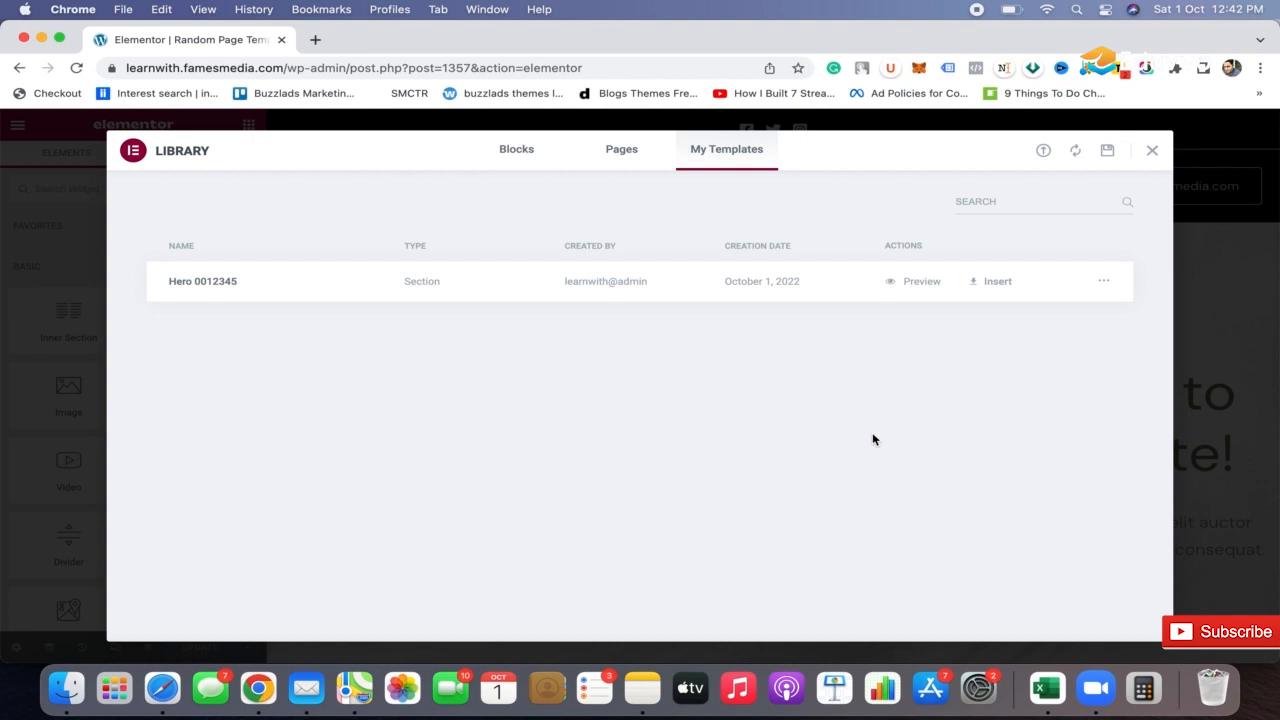
left_click(1151, 153)
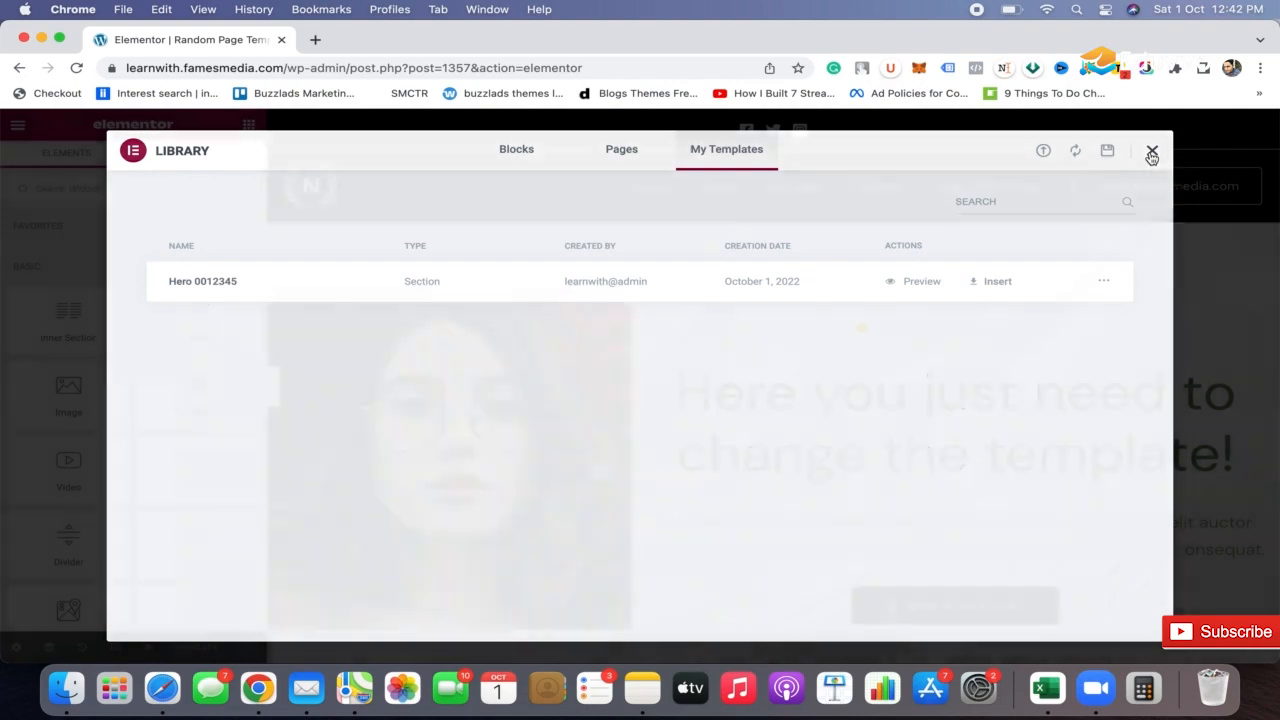
Save the entire page as a template named "Save temp 012345" and close the library
scroll(819, 286, "down", 20)
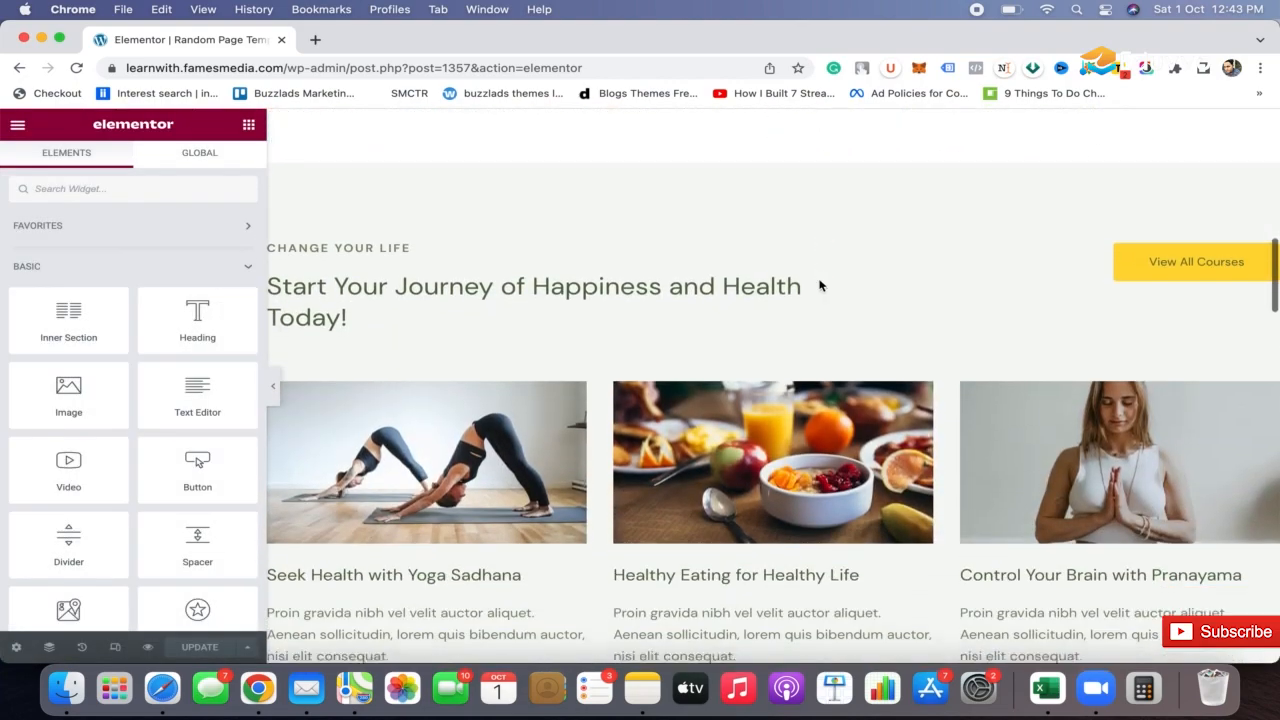
scroll(819, 286, "down", 15)
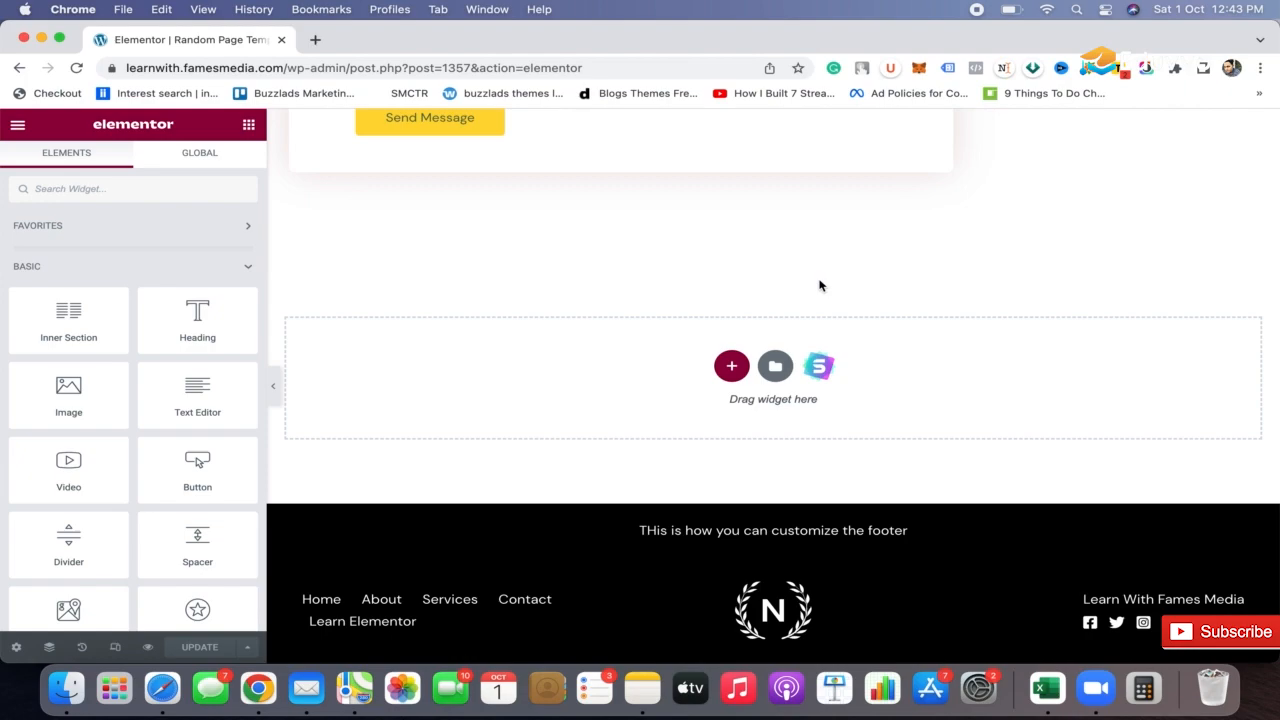
scroll(819, 286, "up", 20)
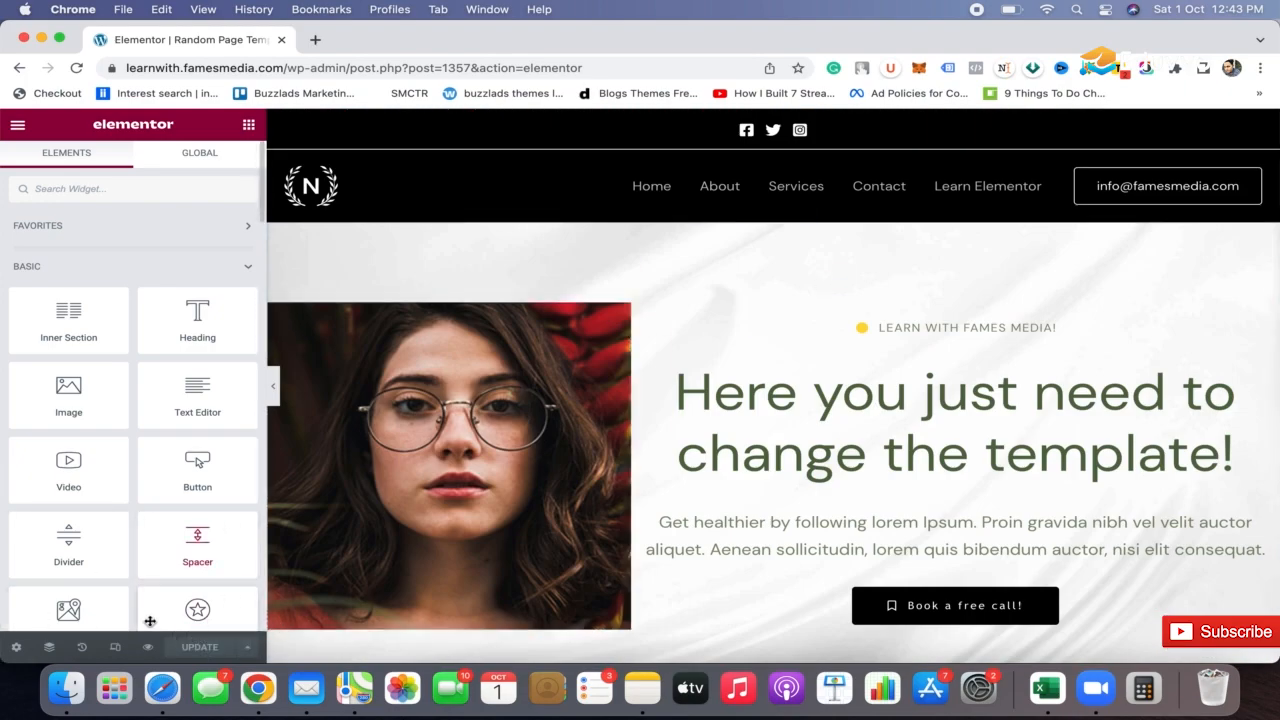
left_click(248, 650)
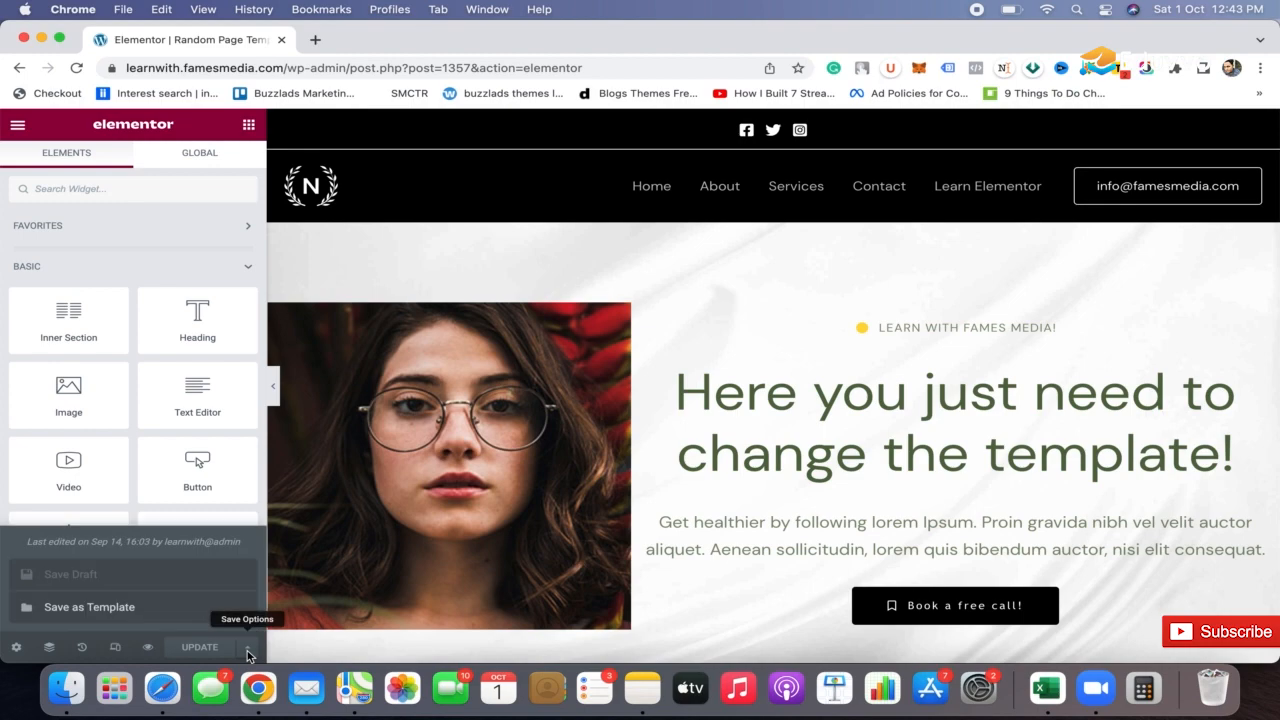
left_click(160, 613)
left_click(587, 438)
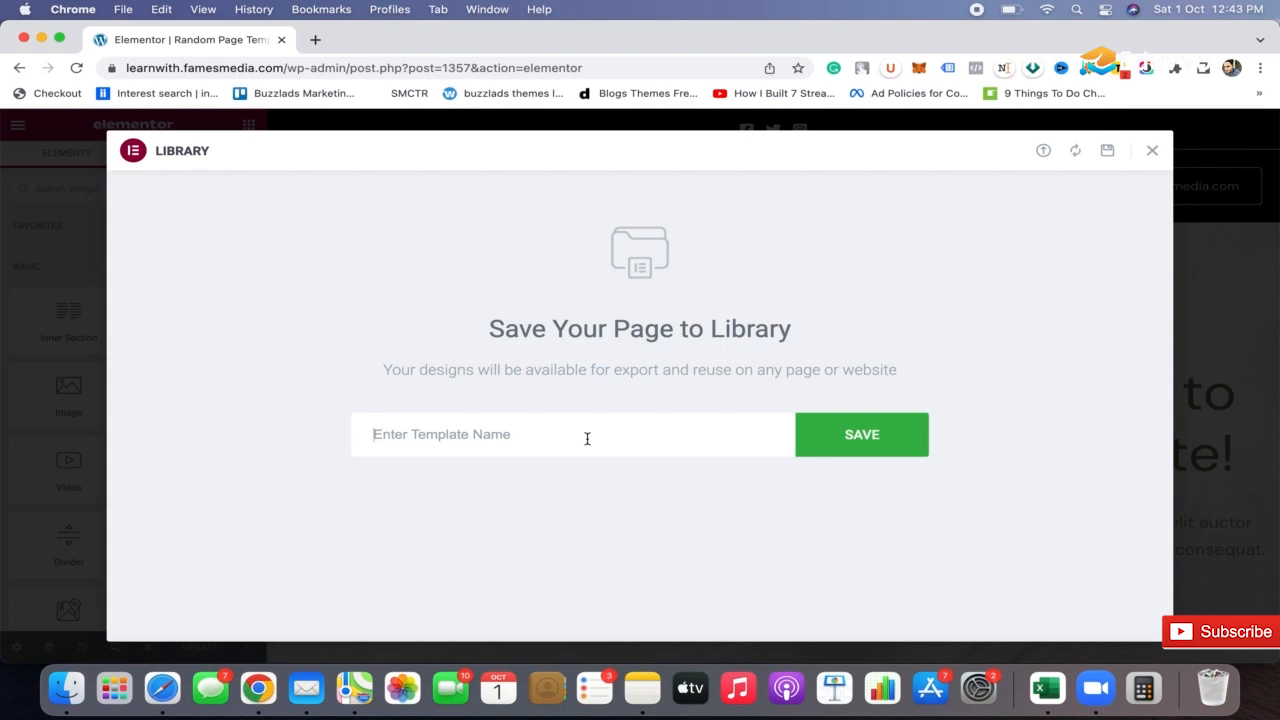
type("Save temp")
type("012345")
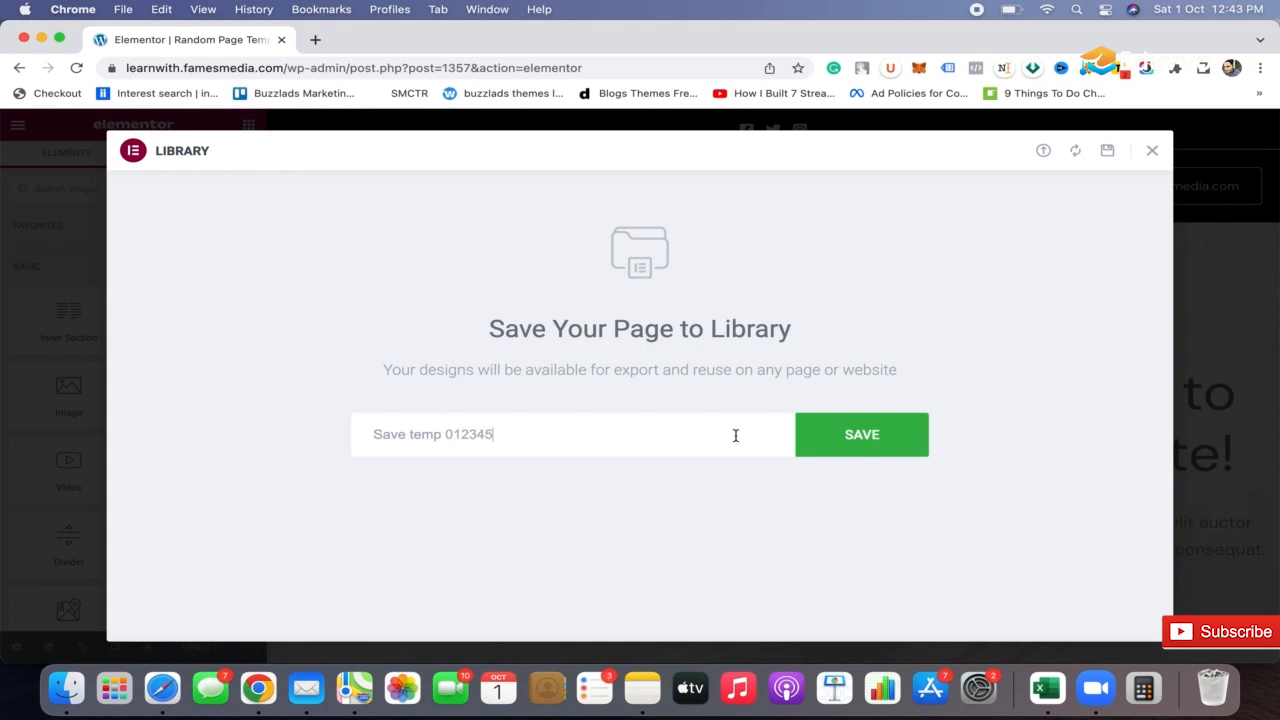
left_click(855, 438)
left_click(1152, 152)
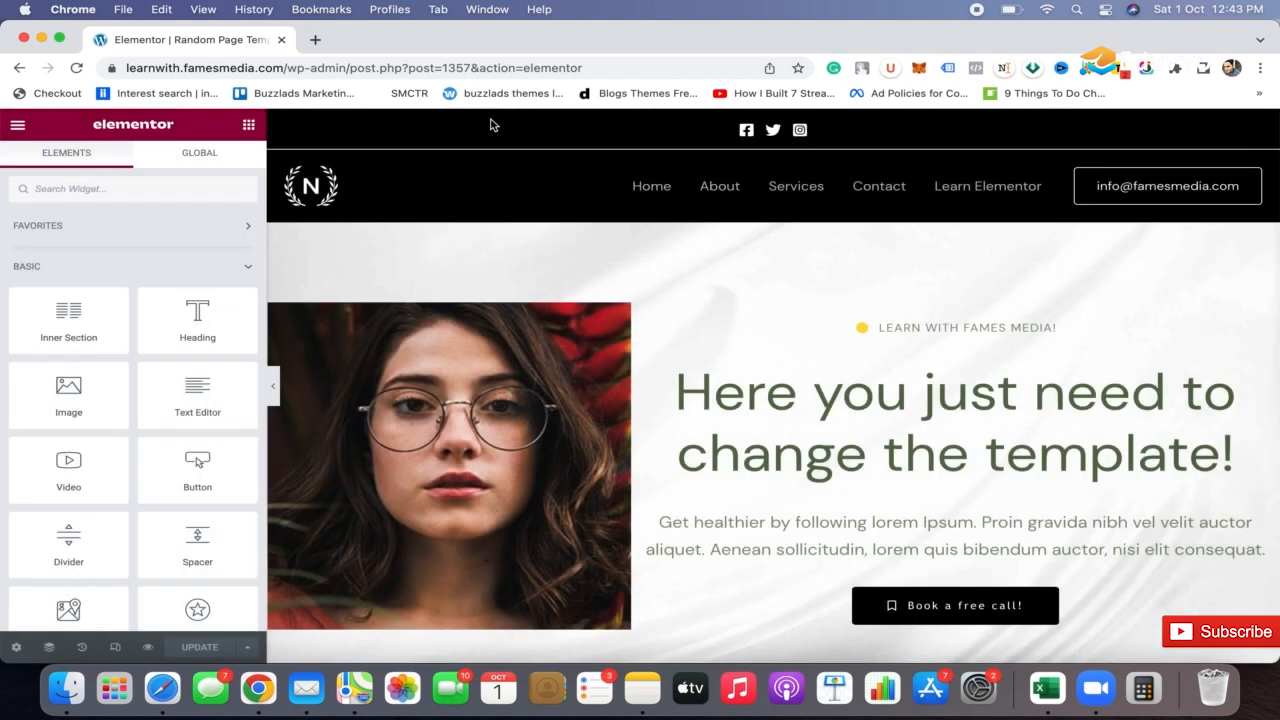
Open the WordPress dashboard at learnwith.famesmedia.com/wp-admin/ in a new browser tab
left_click(315, 39)
type("learnwith.famesmedia.com")
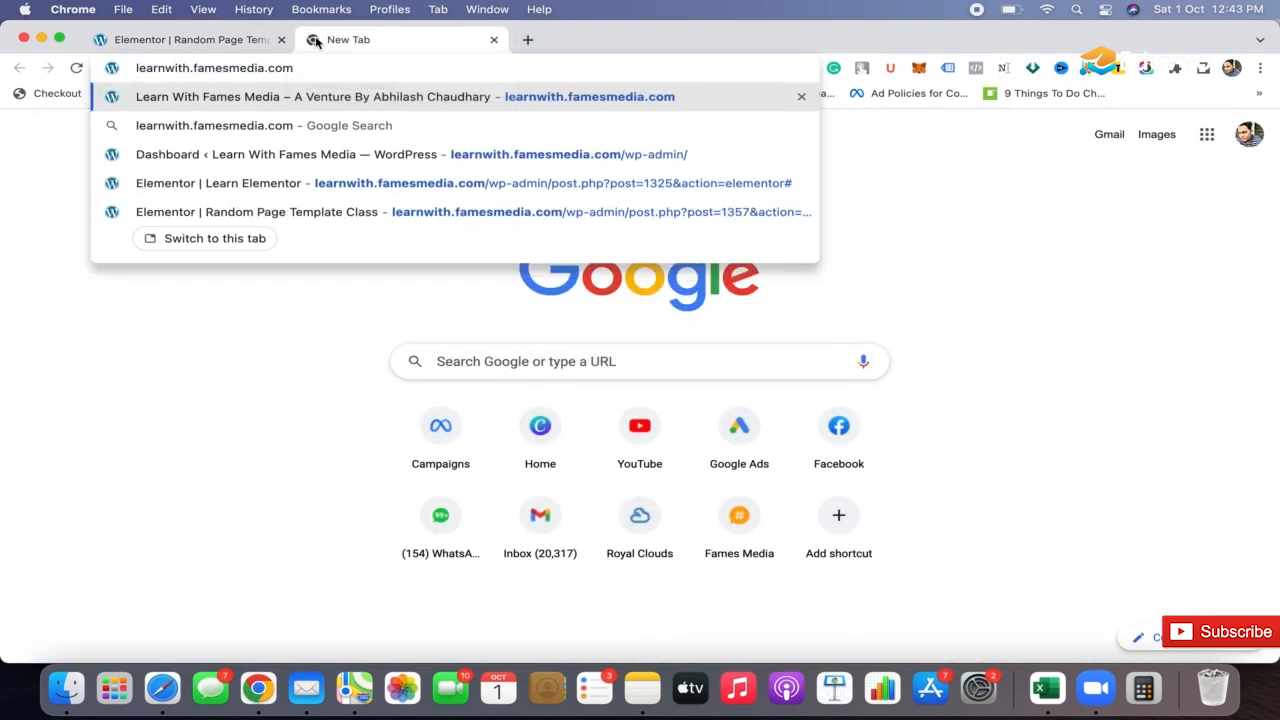
type("/wp")
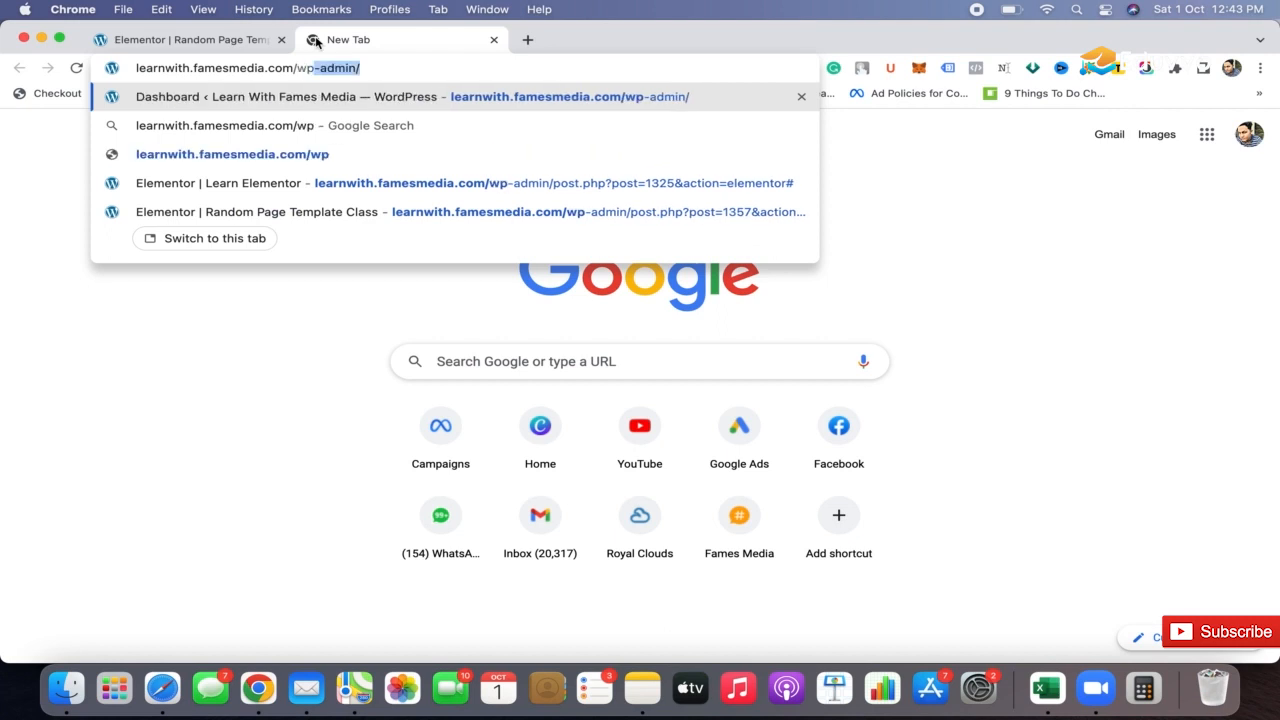
key("Return")
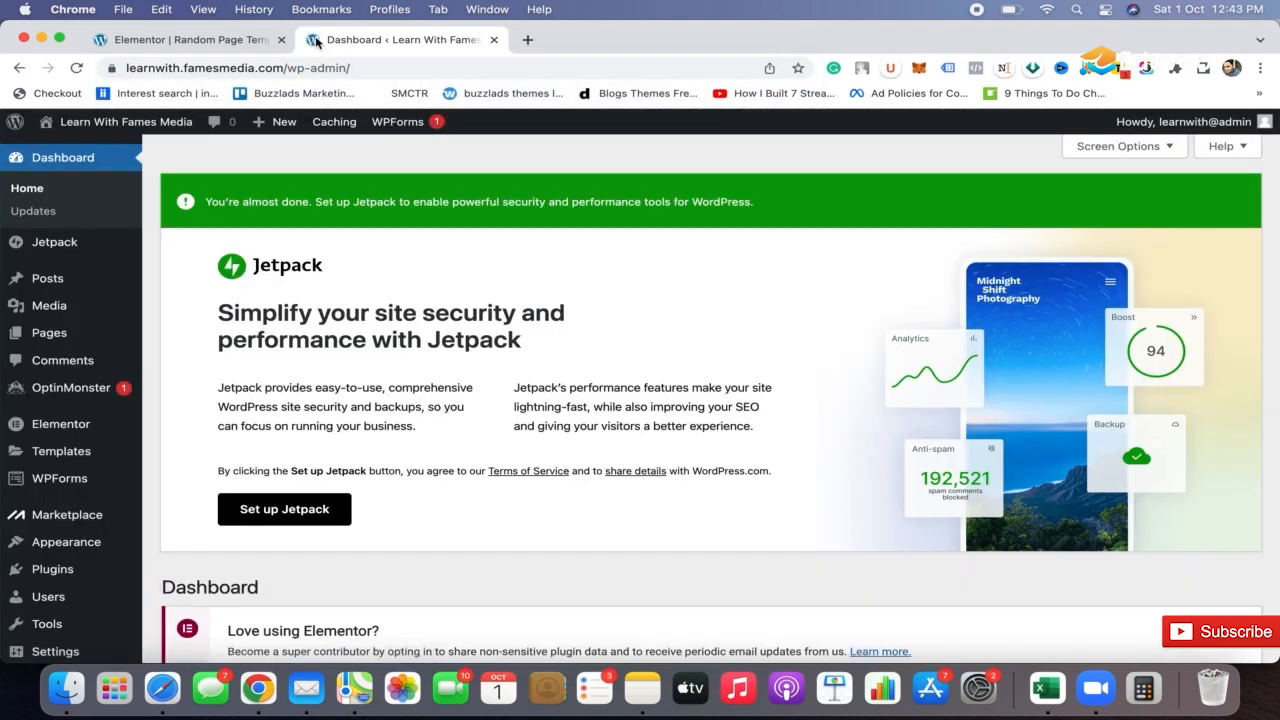
Create a new page titled "Contact Us" and publish it
mouse_move(80, 340)
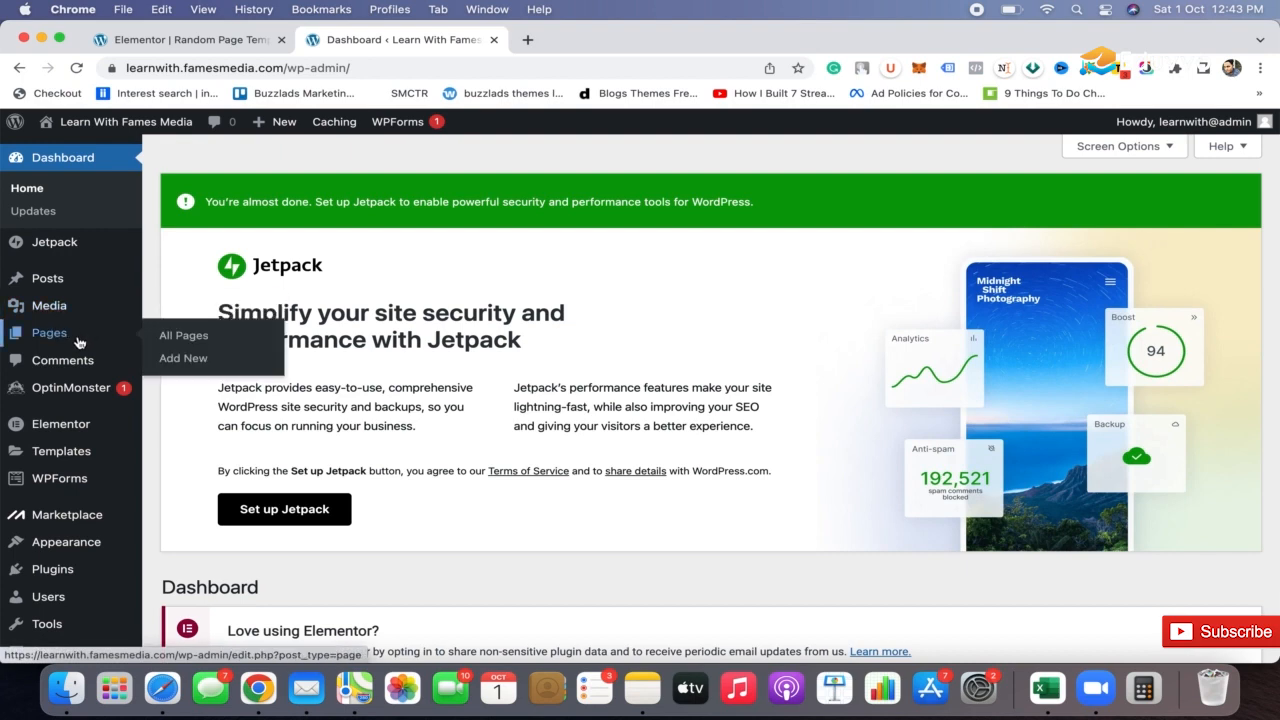
left_click(193, 362)
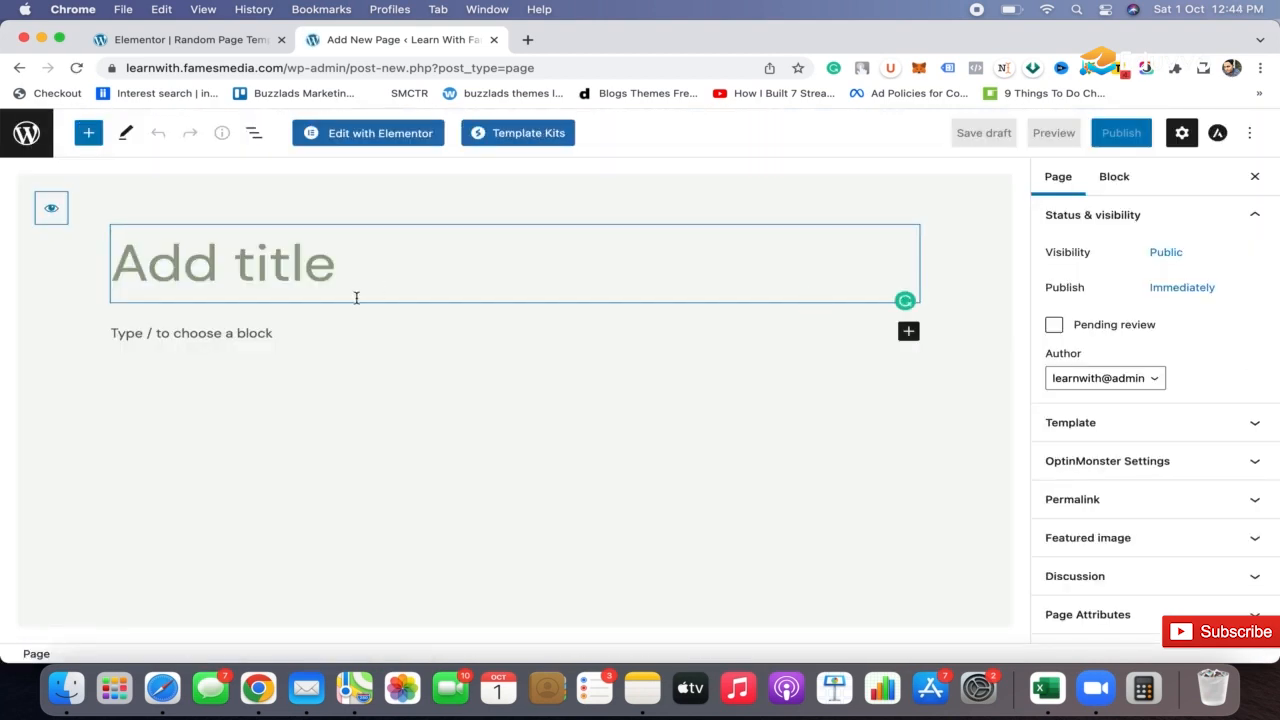
type("Contact Us")
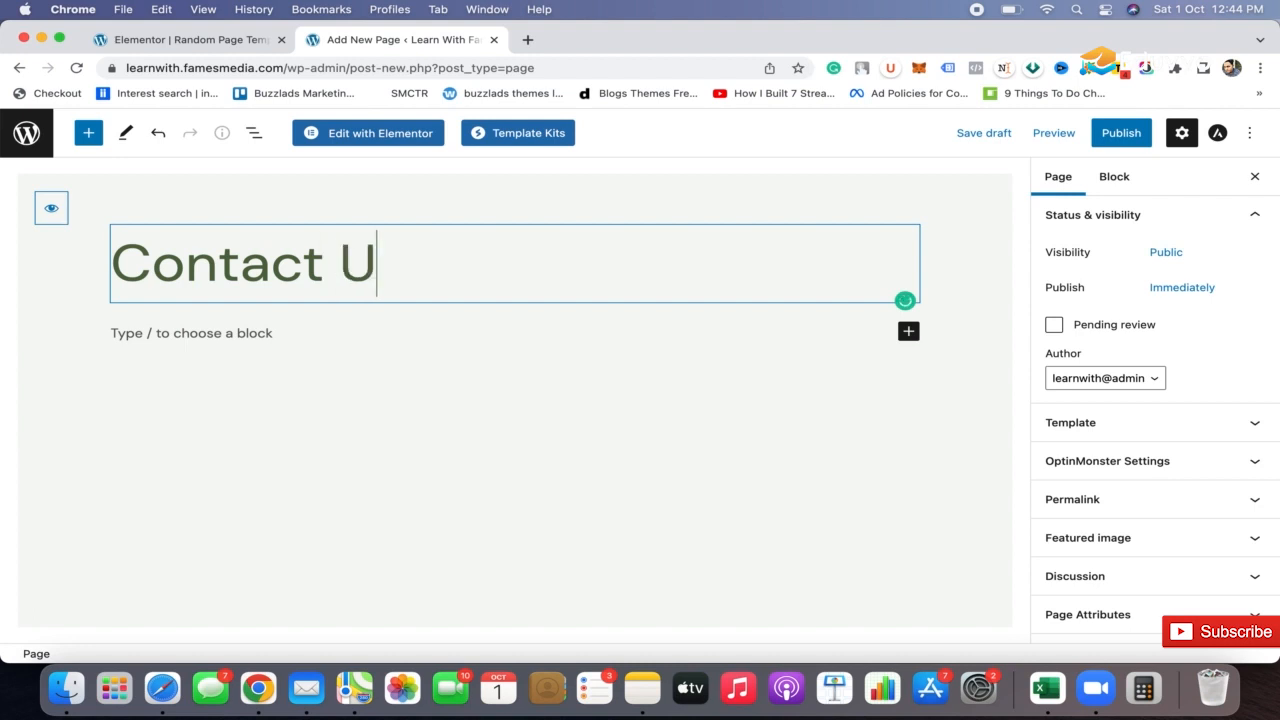
left_click(1113, 134)
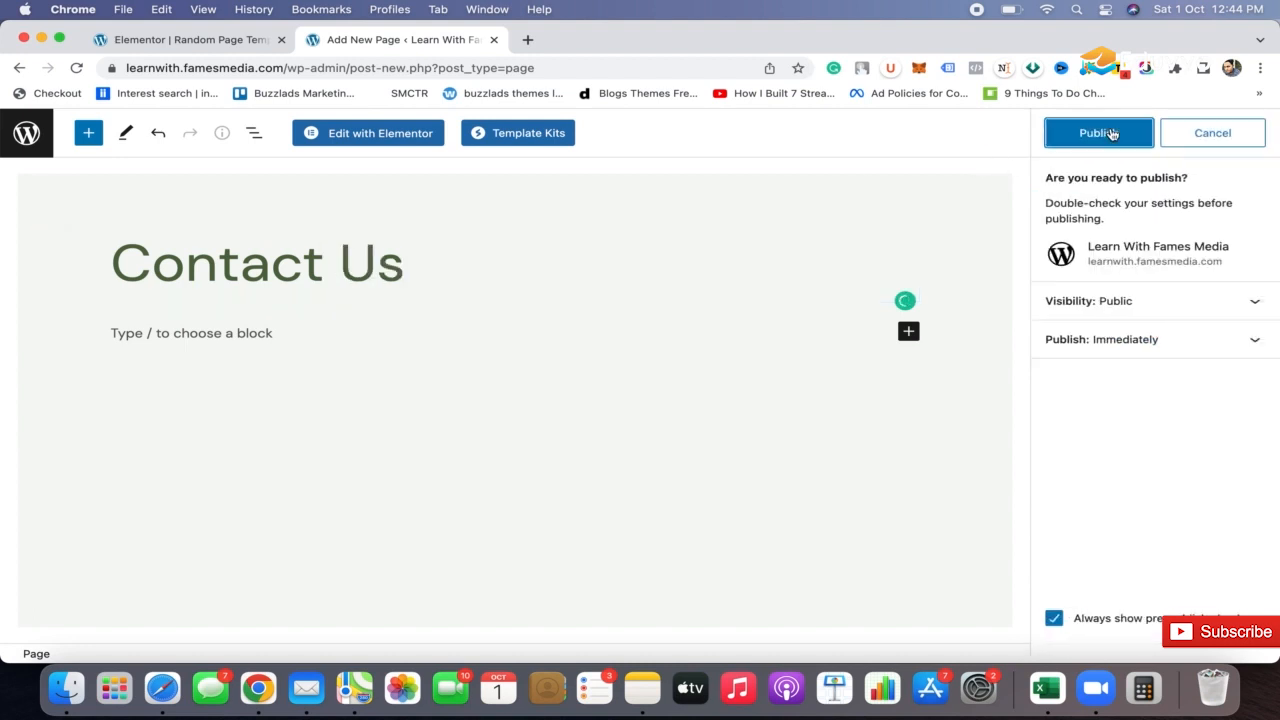
left_click(1110, 128)
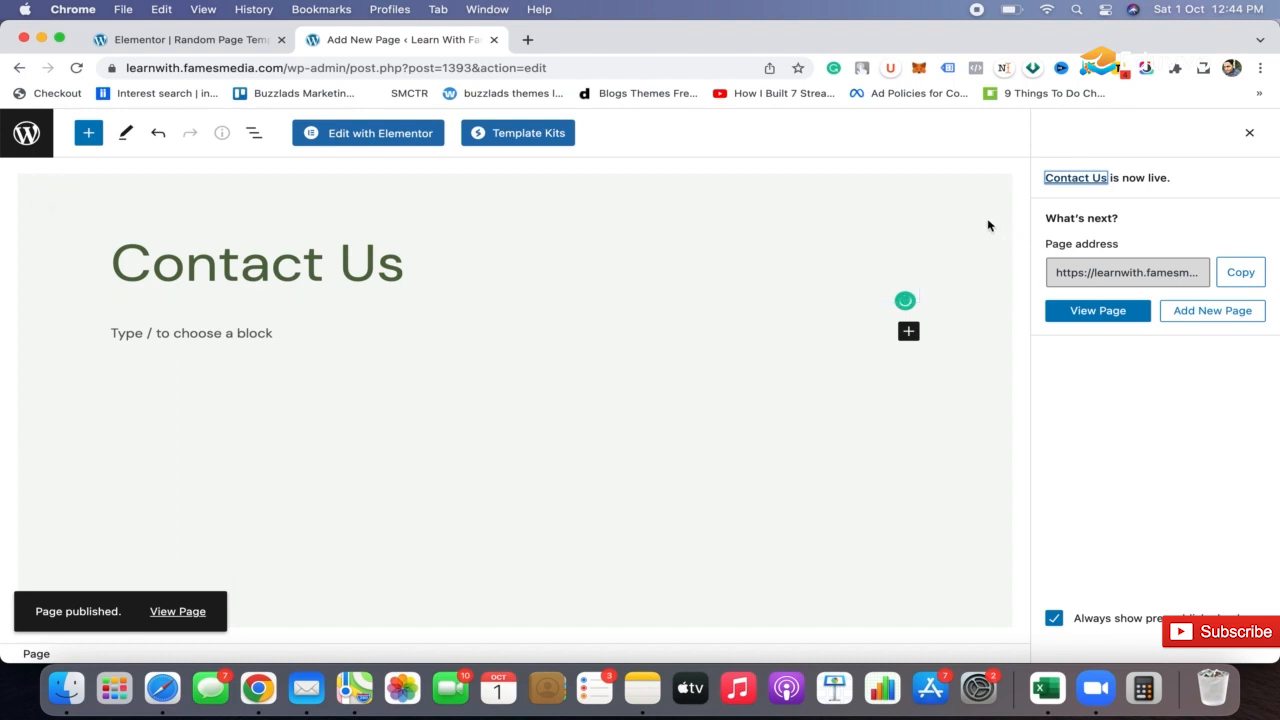
Open the Contact Us page for editing in Elementor
left_click(381, 139)
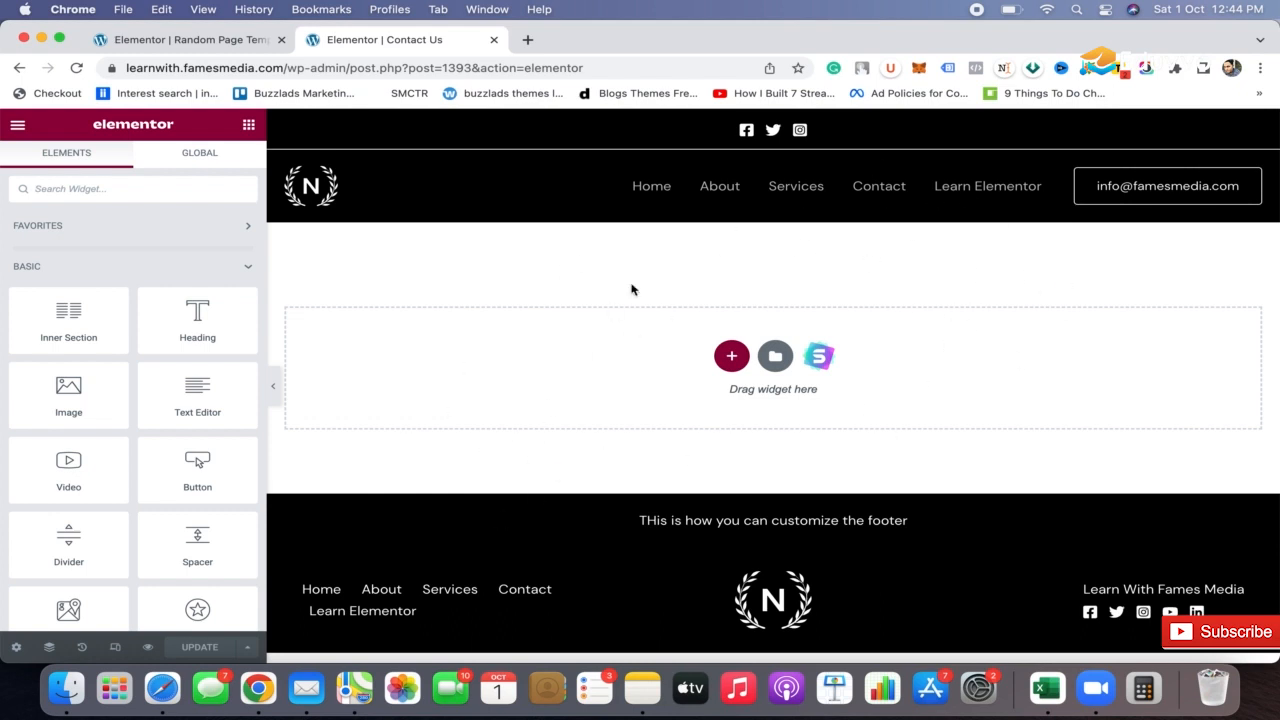
left_click(247, 647)
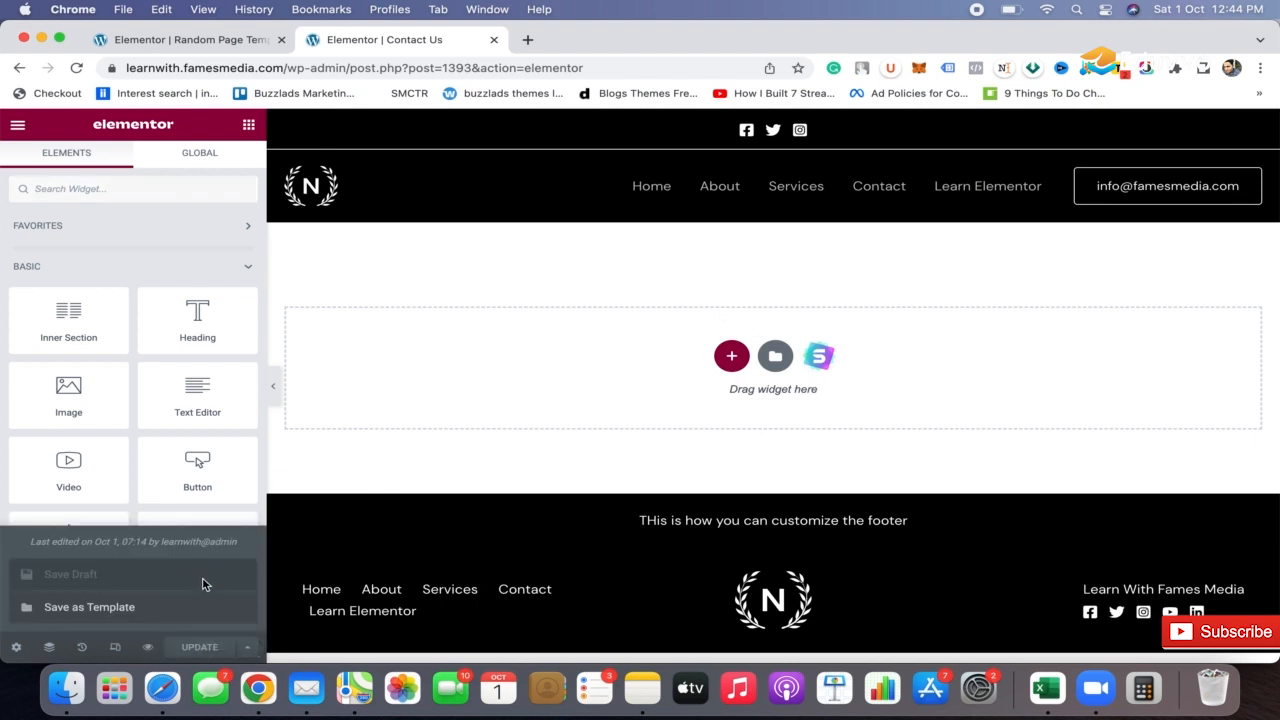
left_click(571, 425)
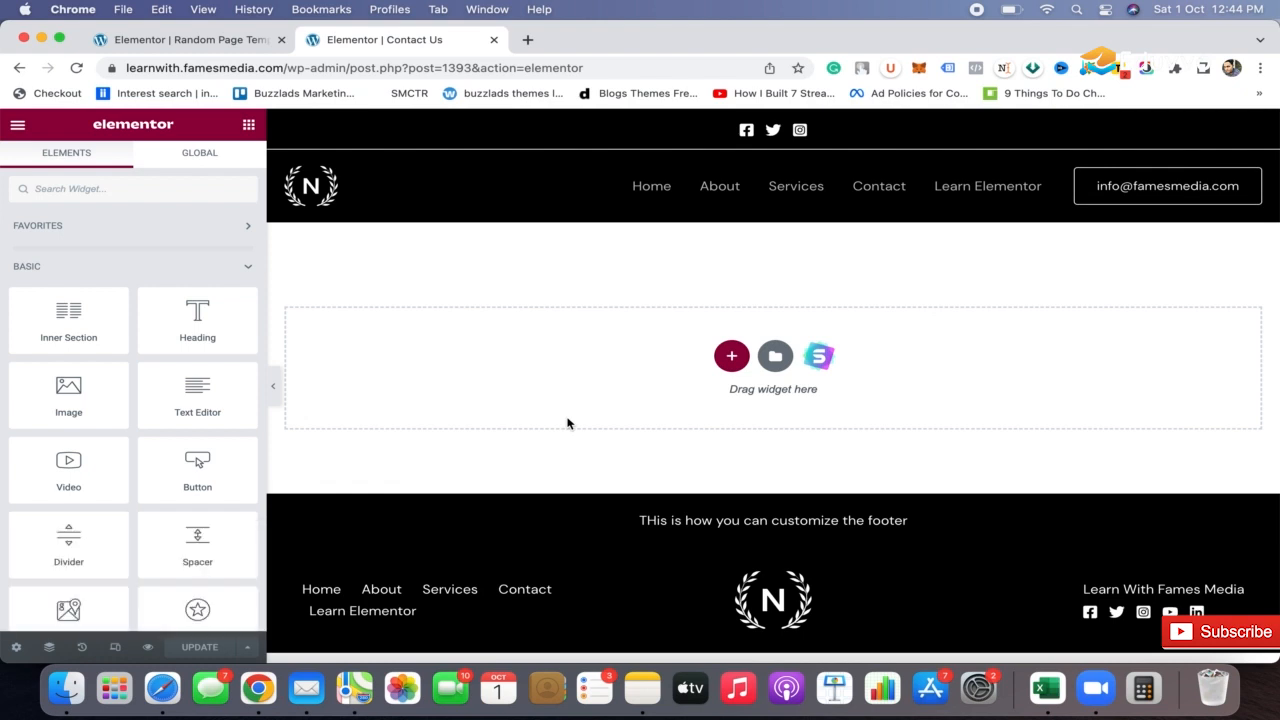
Insert the saved "Hero 0012345" section template into the empty page and apply its settings too
left_click(775, 360)
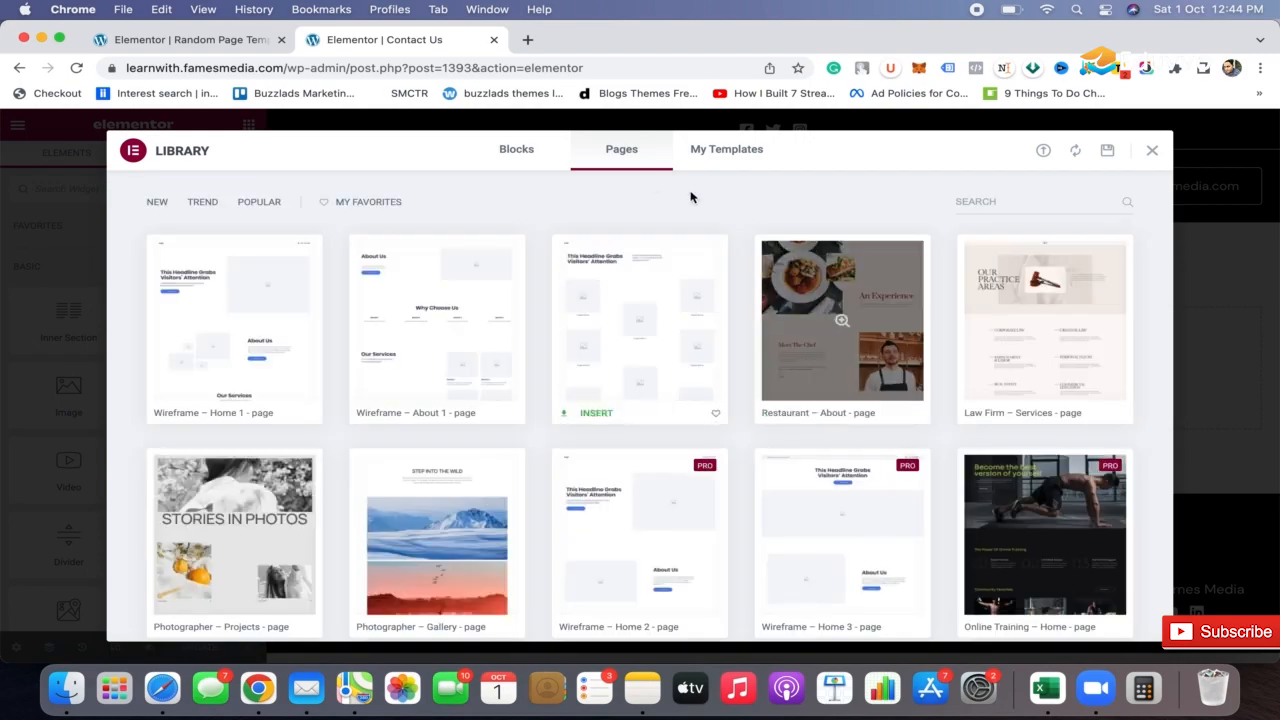
scroll(701, 427, "down", 10)
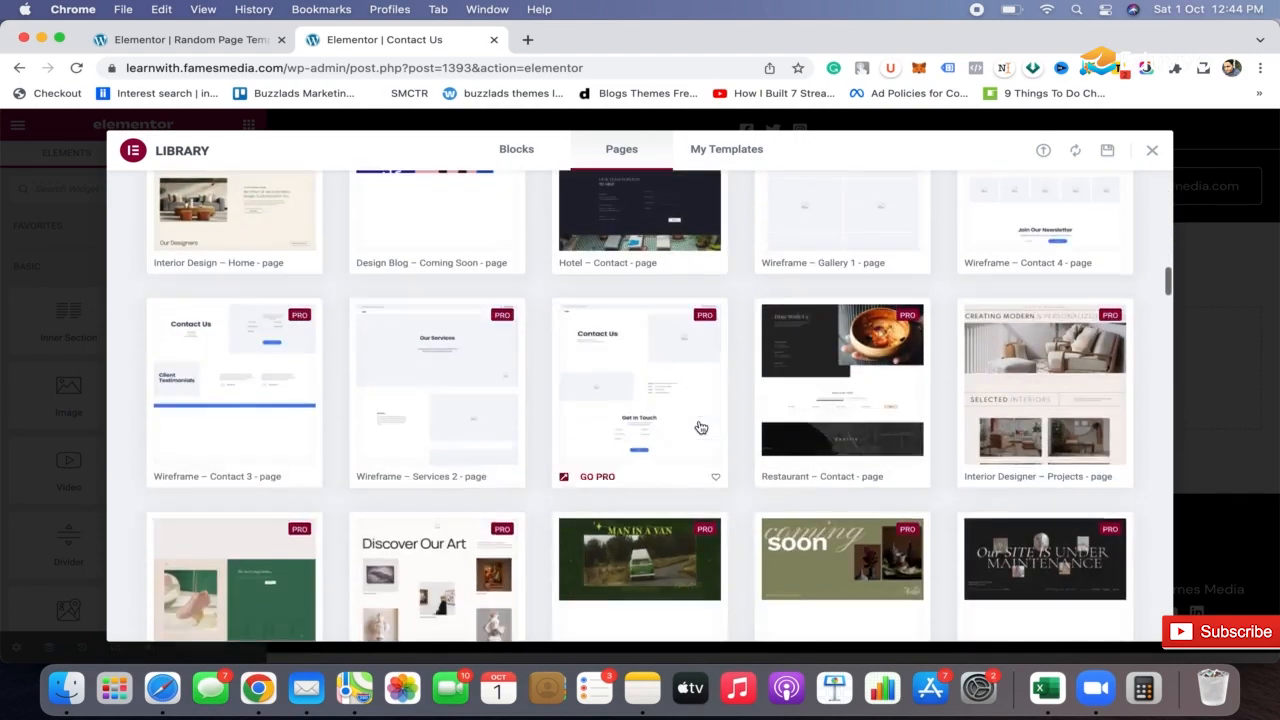
scroll(701, 427, "up", 10)
left_click(521, 160)
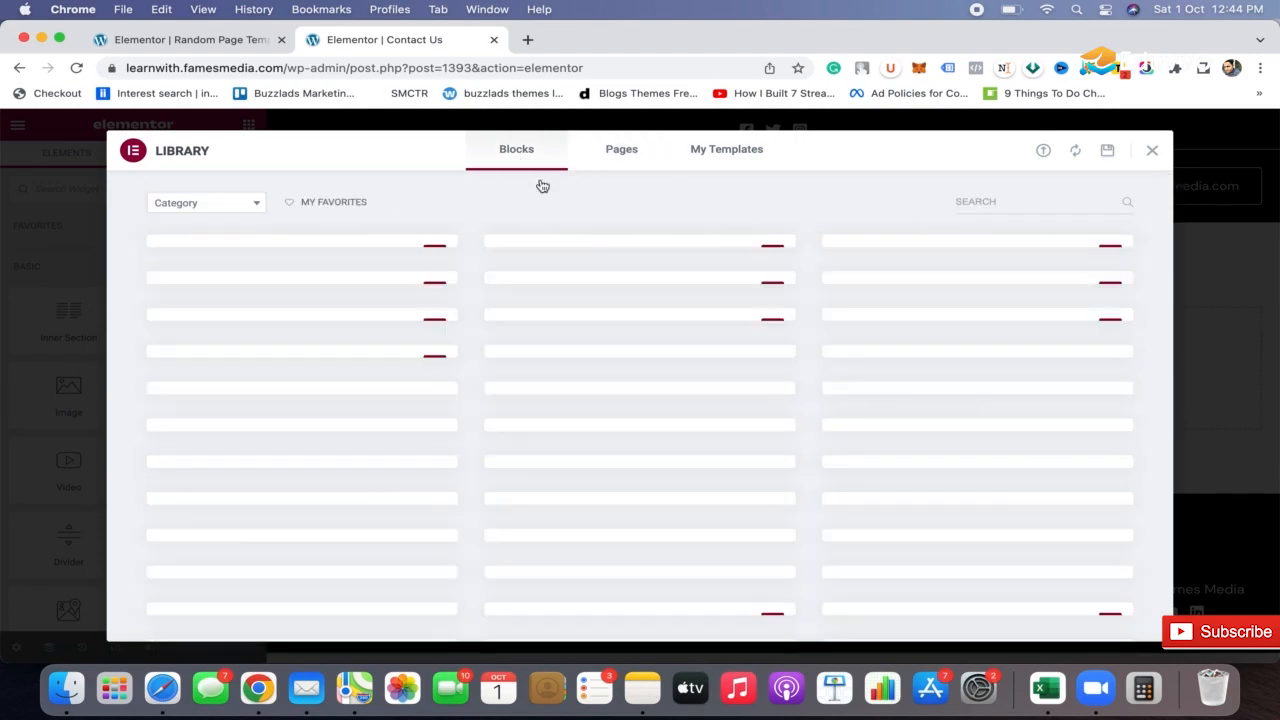
left_click(714, 155)
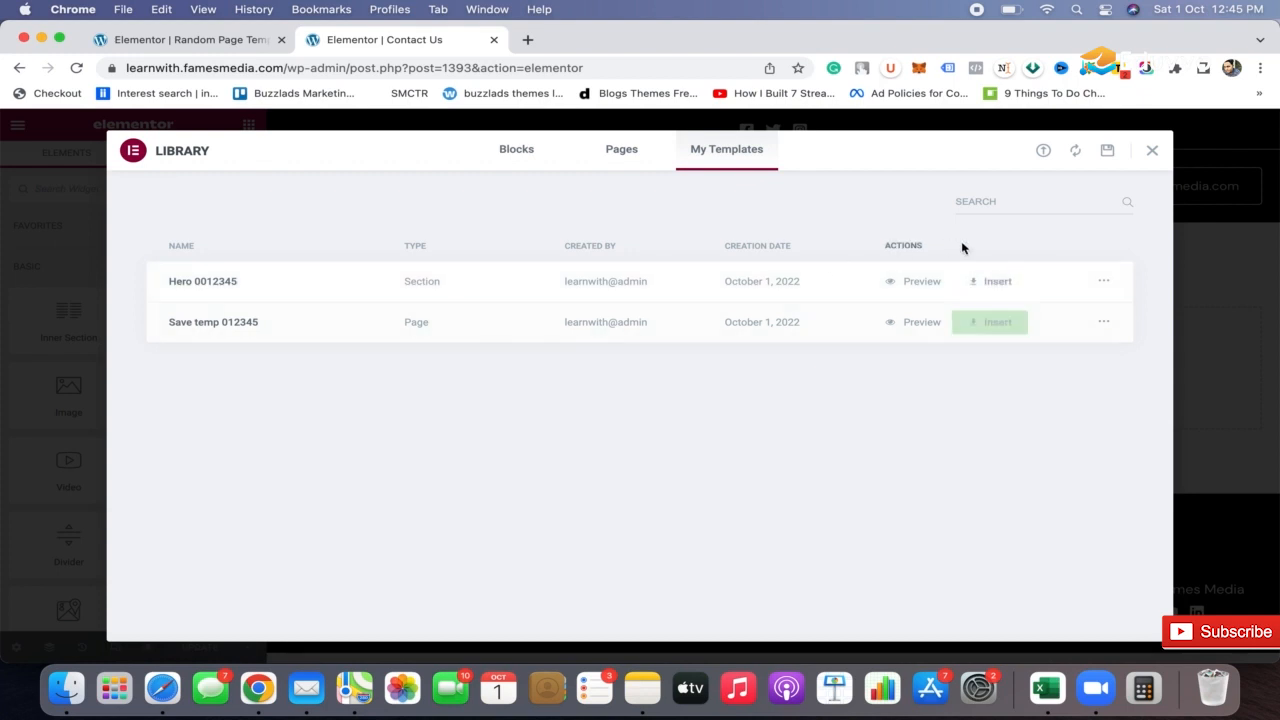
left_click(987, 287)
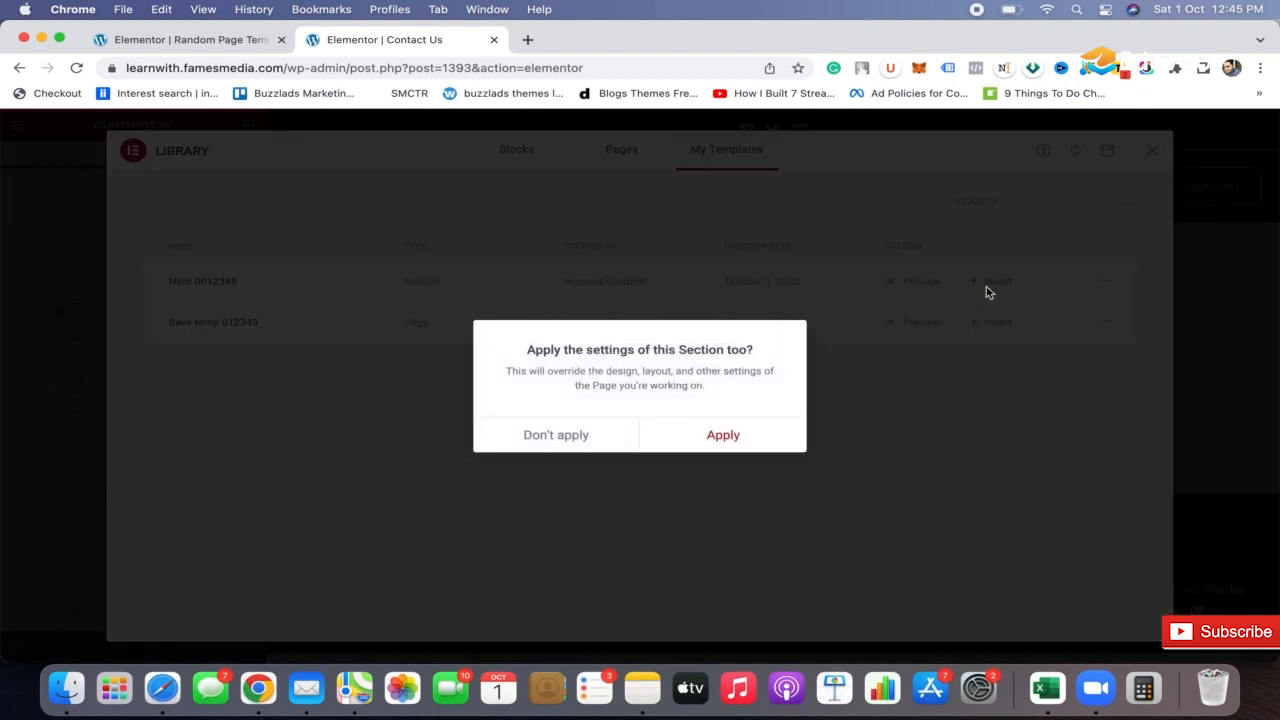
left_click(722, 434)
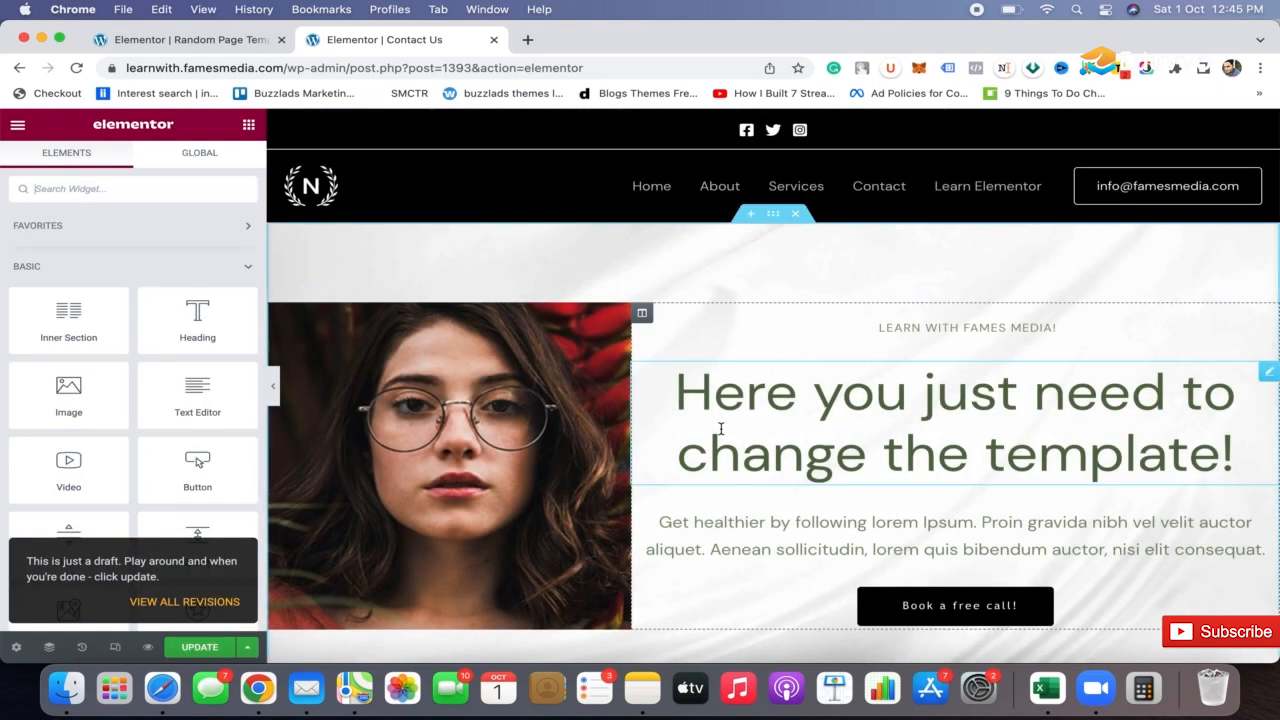
Preview the inserted hero section on the Contact Us page with the editor panel hidden
scroll(720, 428, "down", 10)
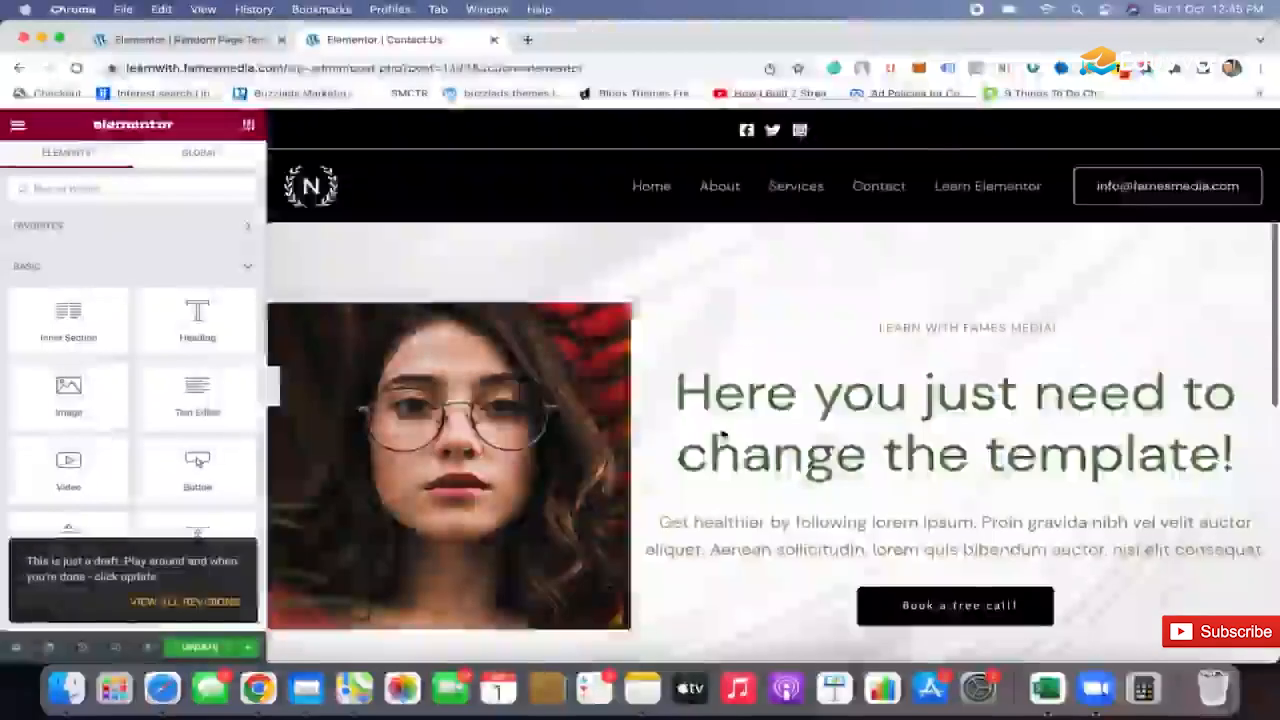
left_click(275, 386)
scroll(674, 388, "down", 4)
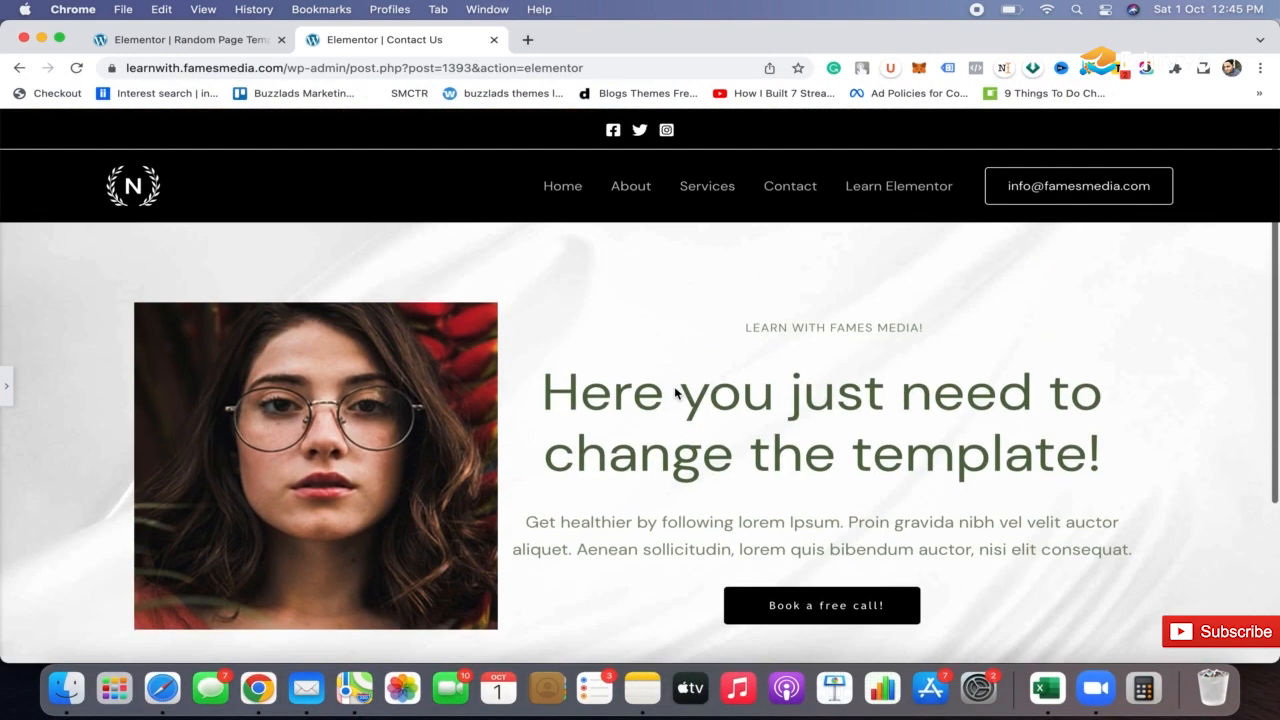
scroll(674, 388, "down", 4)
scroll(674, 388, "up", 3)
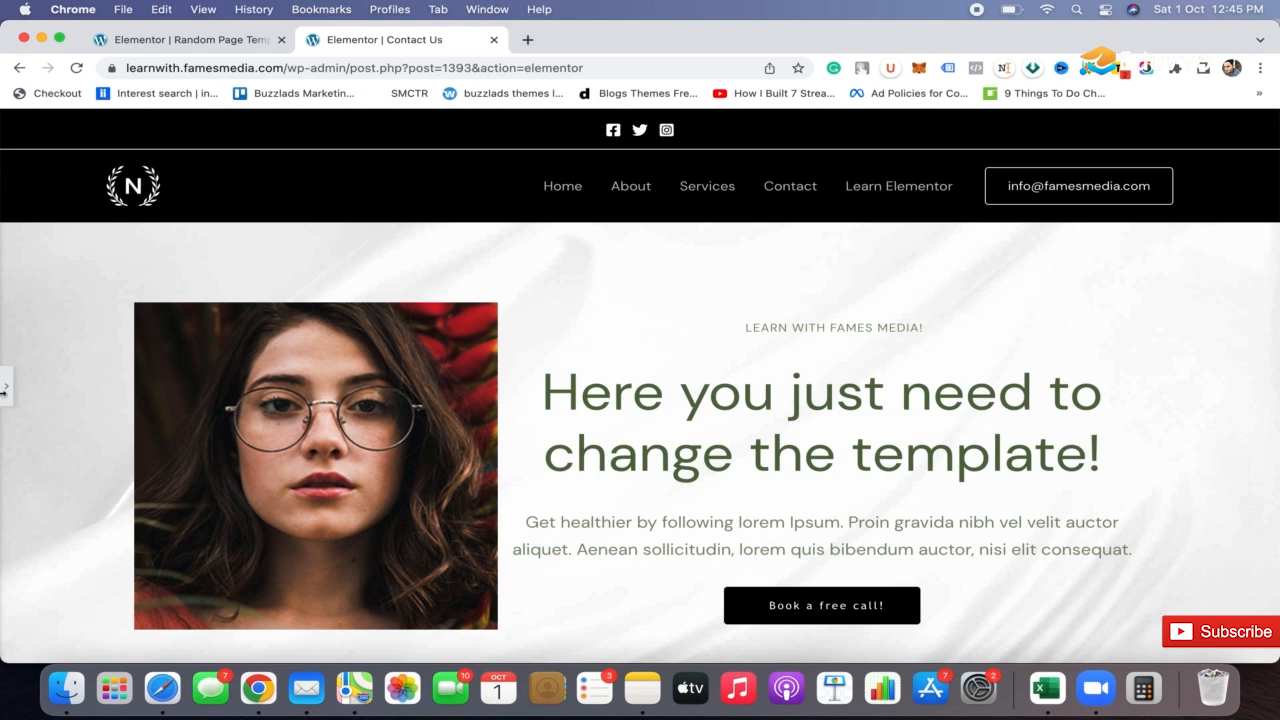
left_click(6, 388)
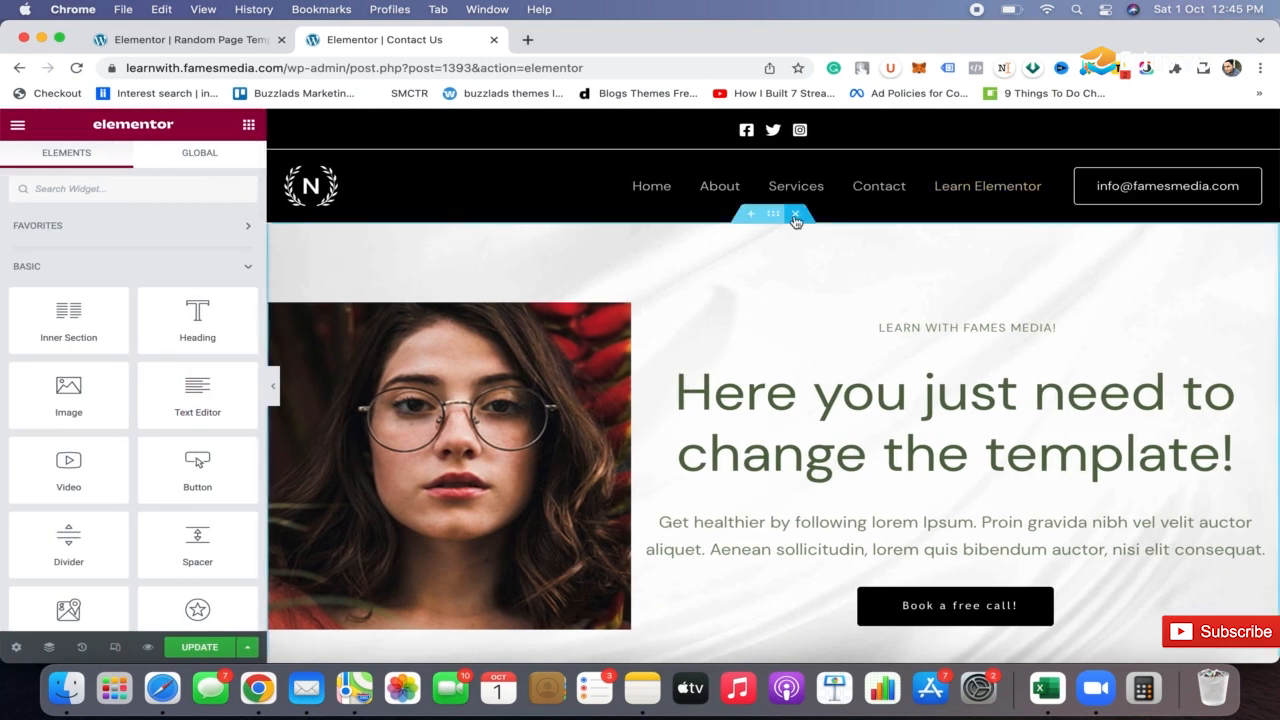
Delete the hero section and insert the saved "Save temp 012345" page template with its page settings applied
left_click(796, 220)
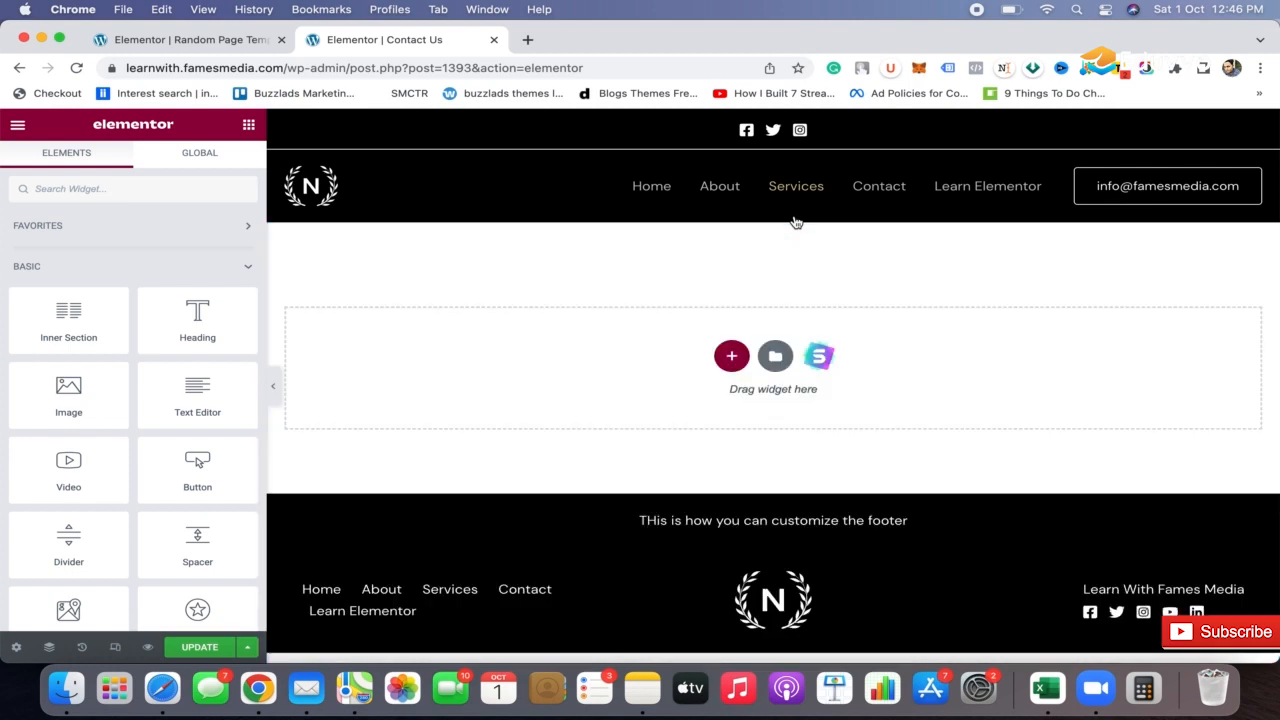
left_click(780, 360)
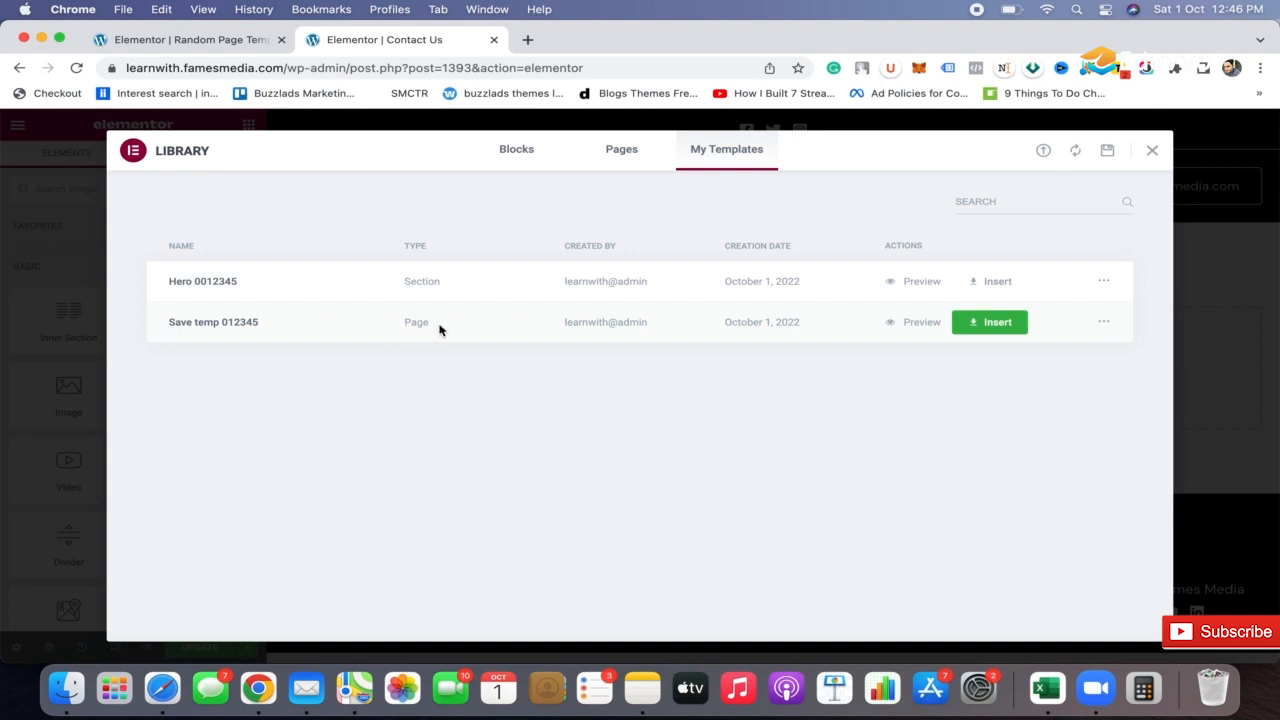
left_click(979, 322)
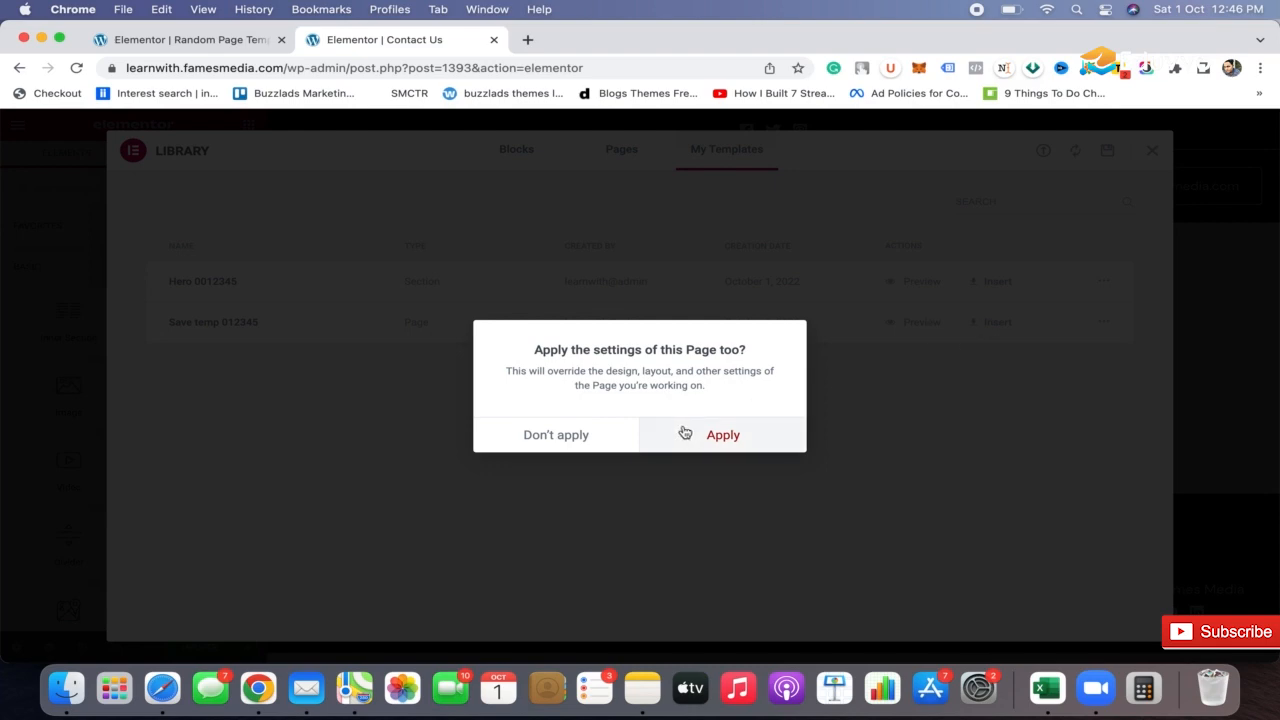
left_click(713, 440)
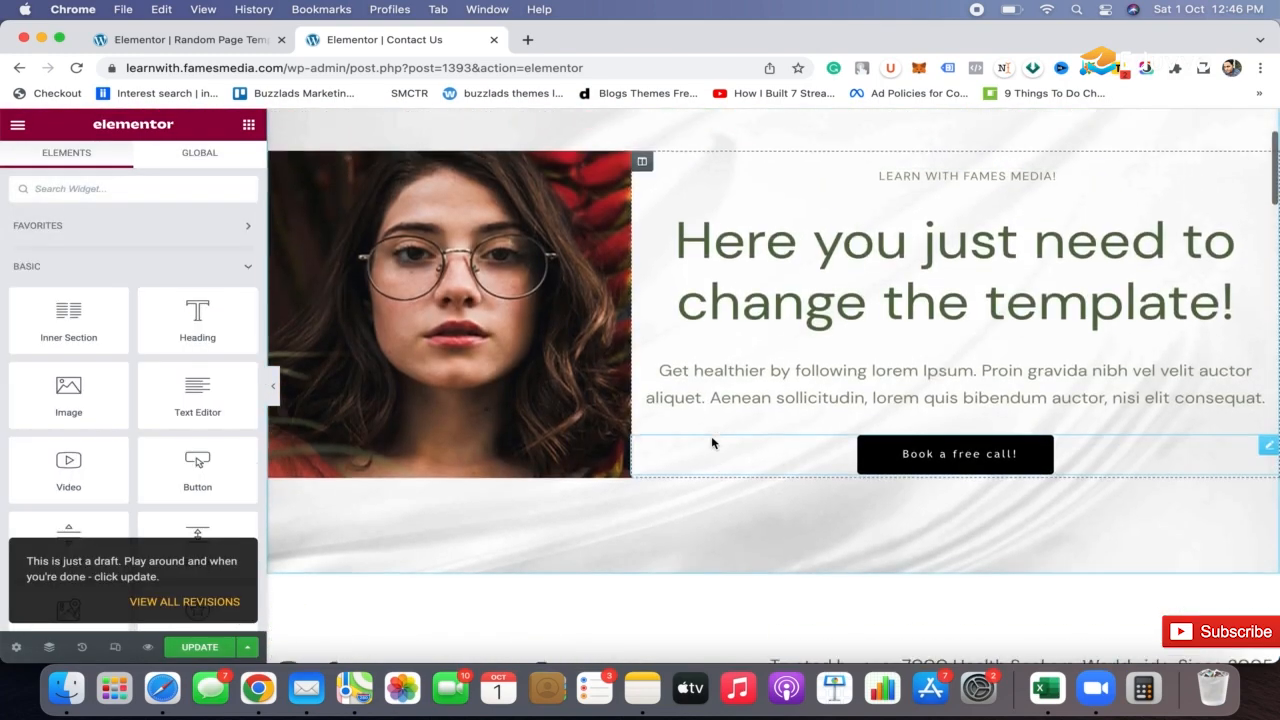
Look through the sections of the inserted page template
scroll(712, 440, "down", 3)
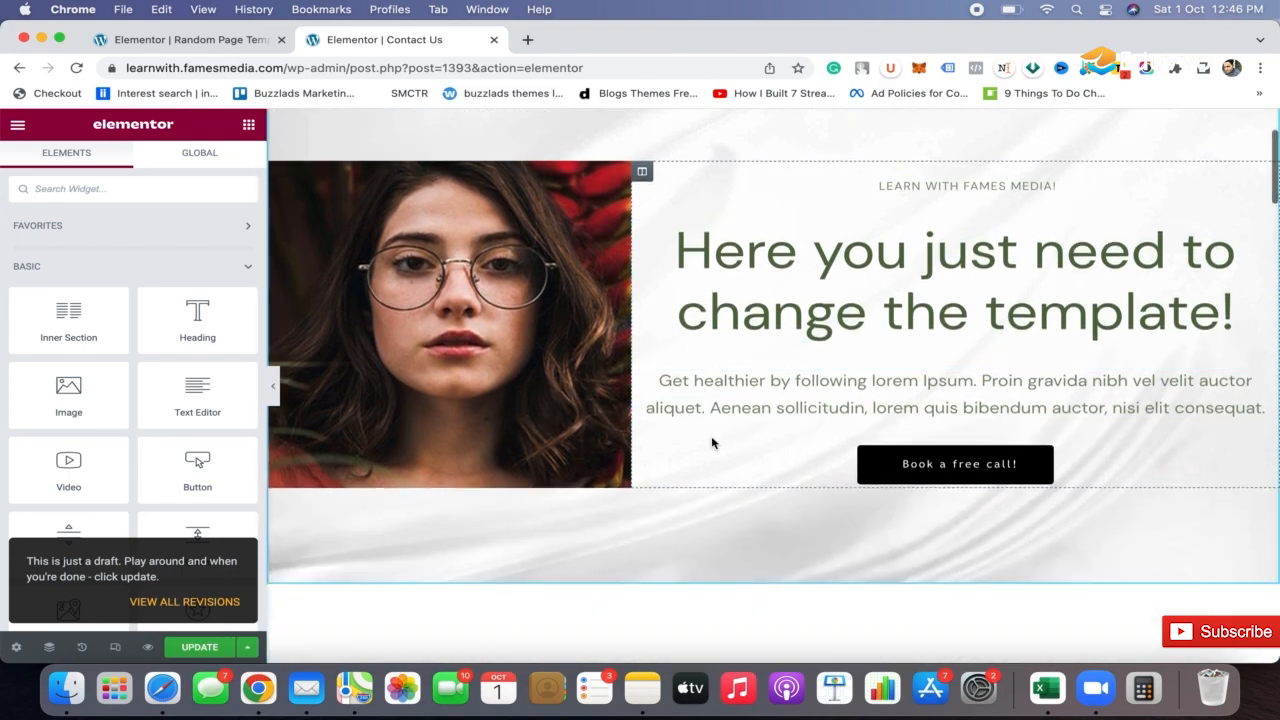
scroll(712, 443, "down", 4)
scroll(712, 443, "down", 2)
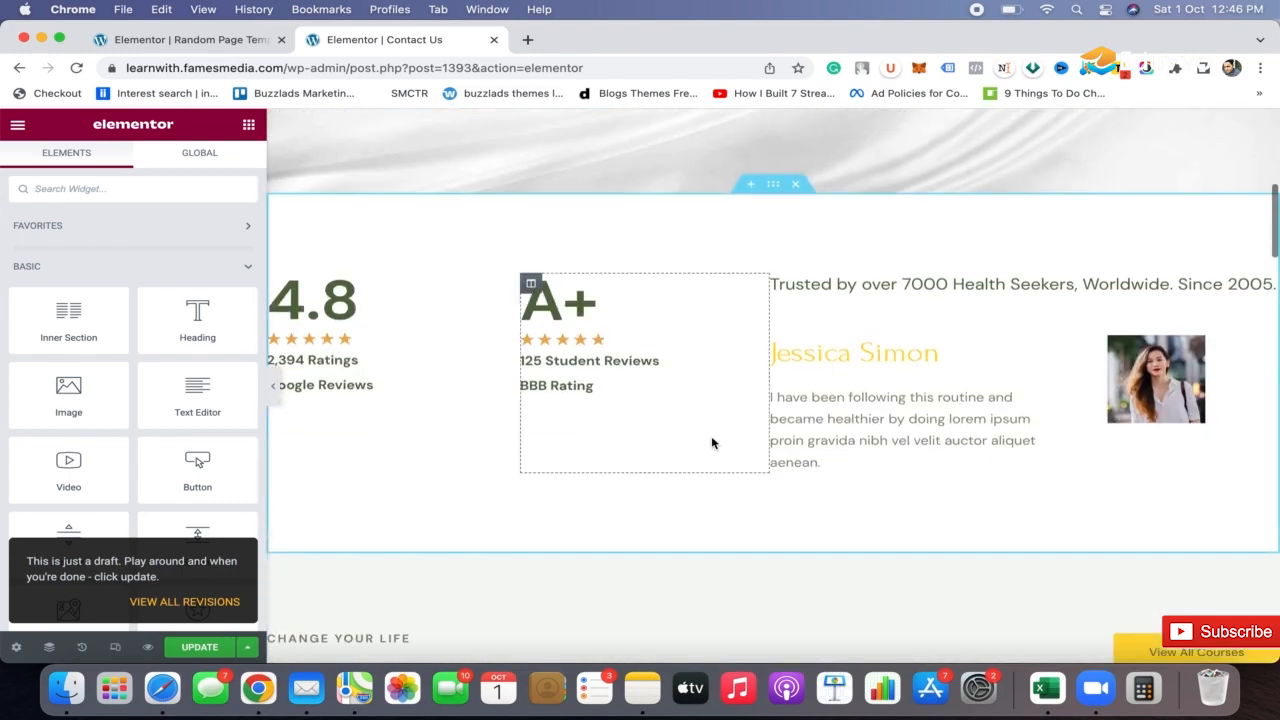
scroll(712, 443, "down", 5)
scroll(712, 443, "down", 10)
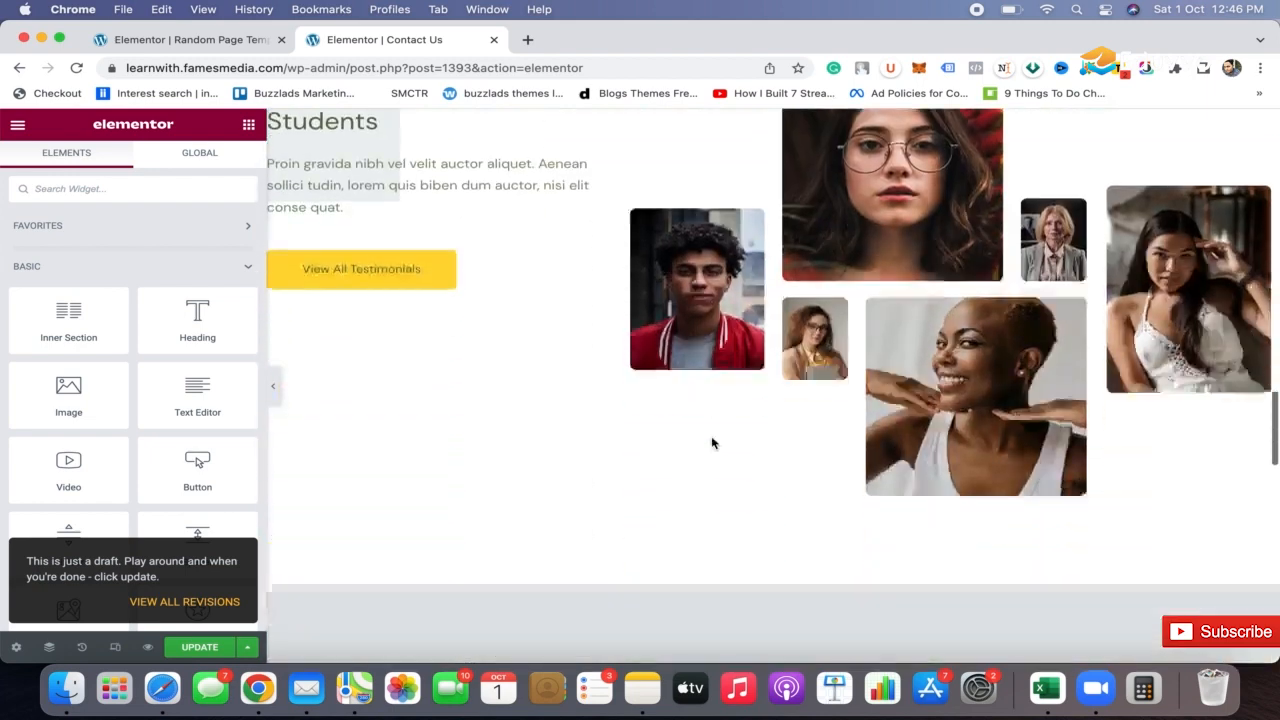
scroll(712, 440, "up", 6)
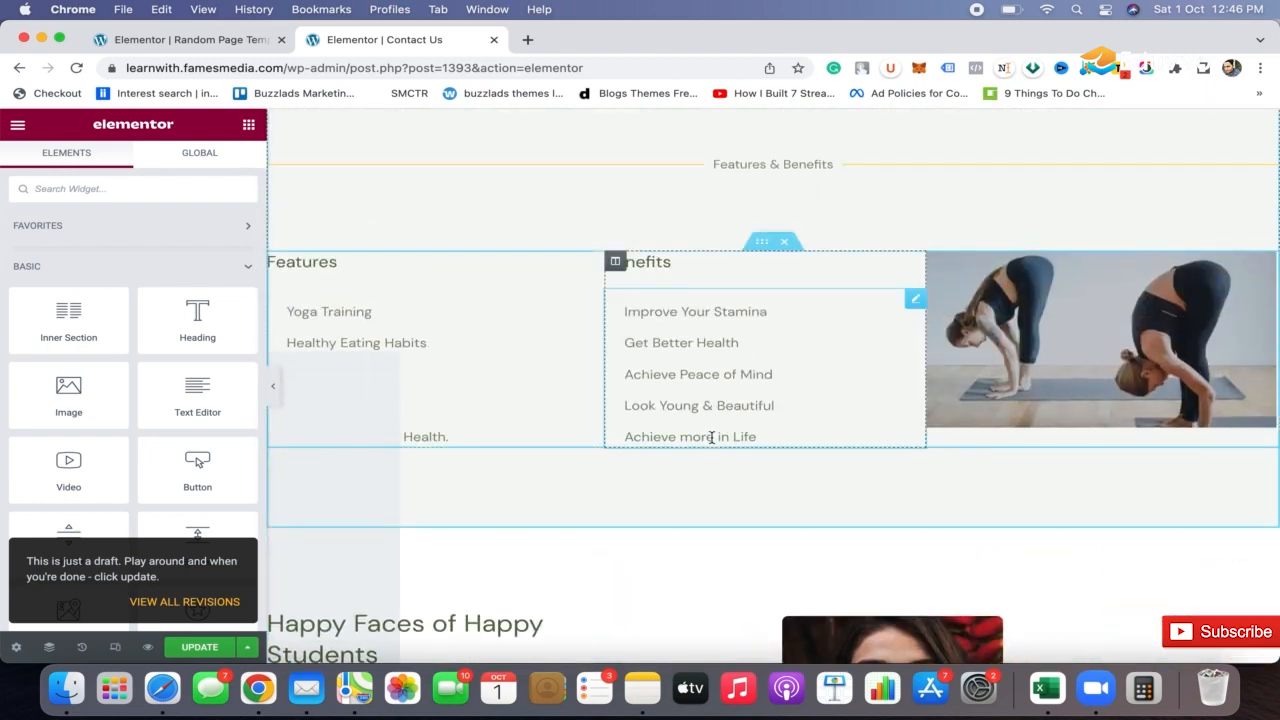
Delete the "Change Your Life" section with its courses and the Features & Benefits content
scroll(763, 290, "up", 3)
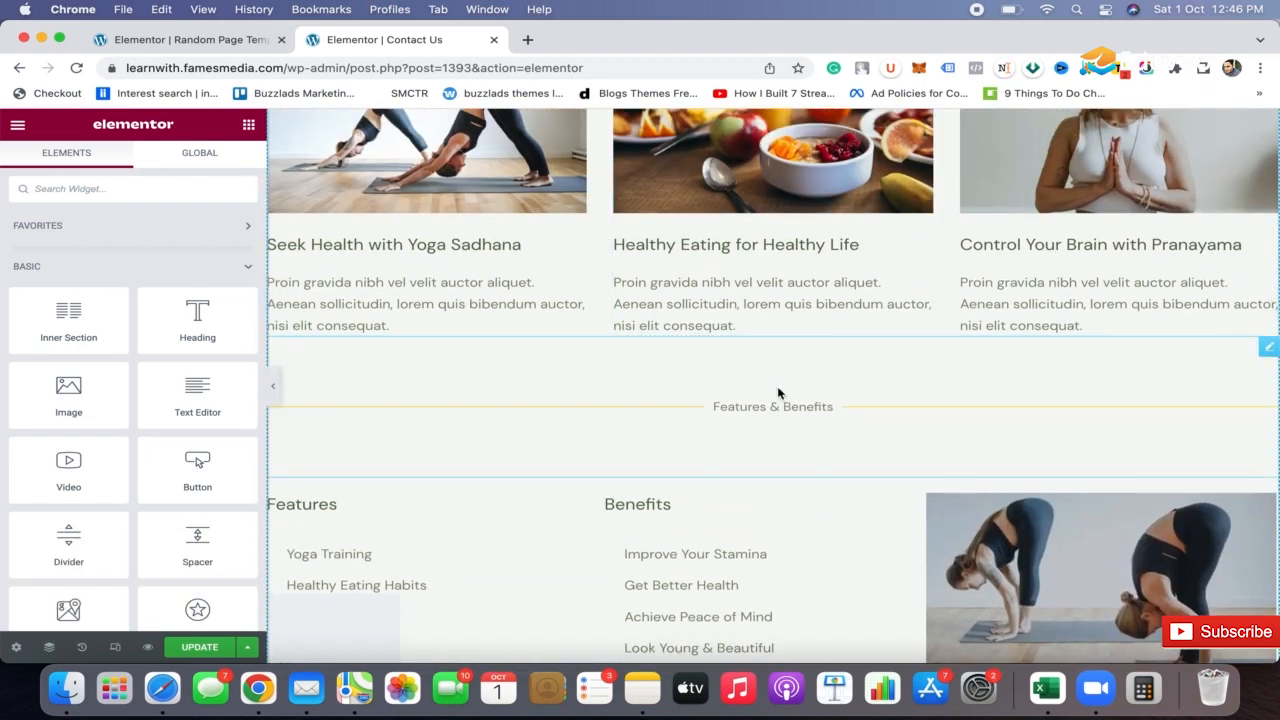
scroll(779, 391, "down", 5)
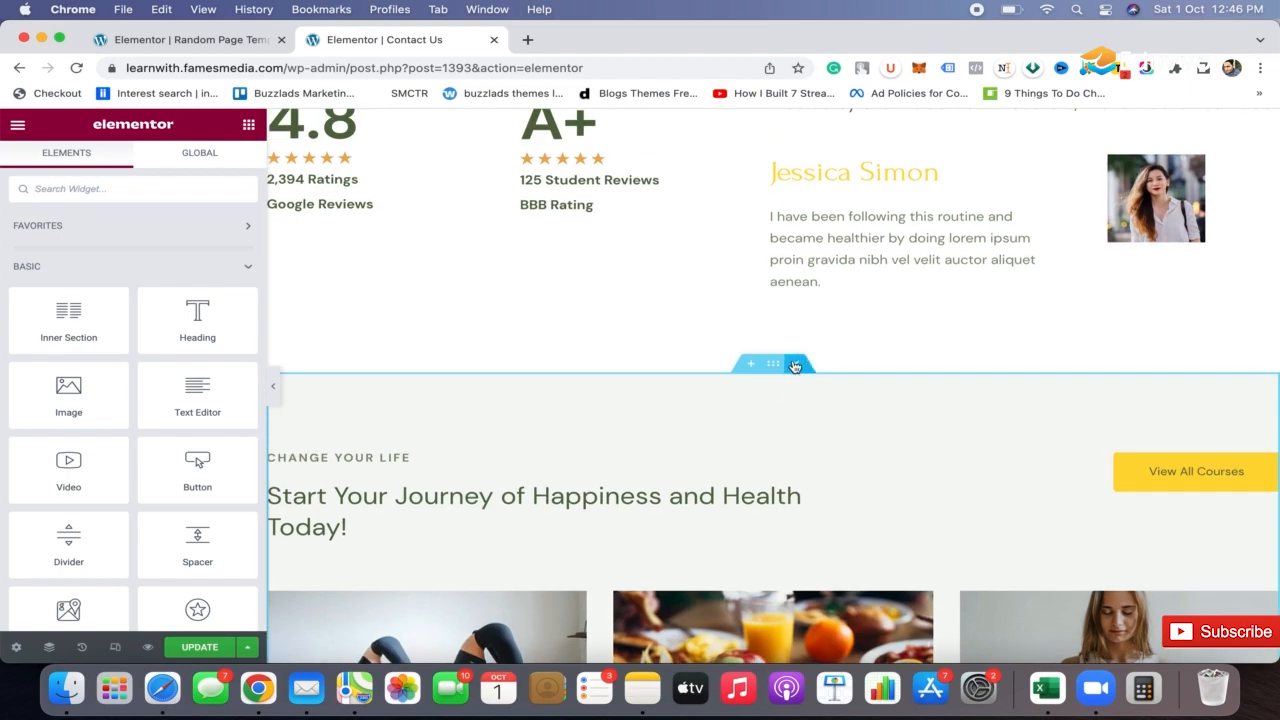
scroll(793, 365, "down", 3)
scroll(793, 363, "up", 6)
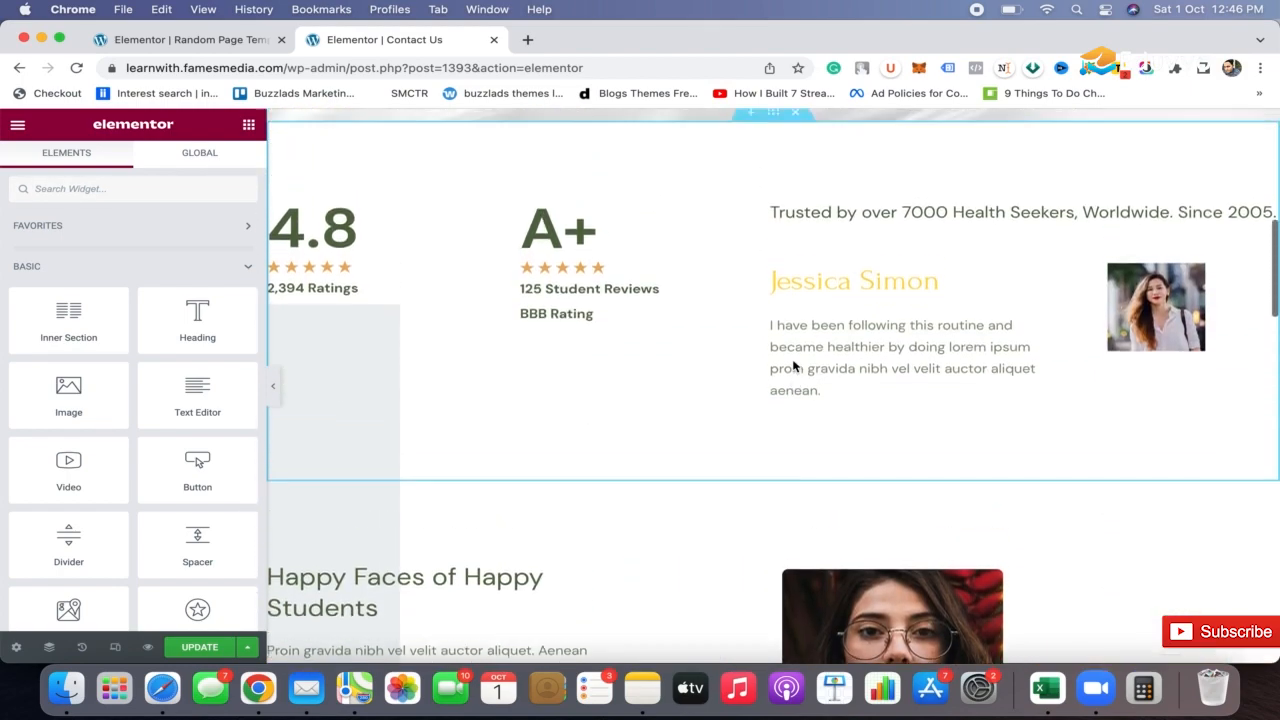
Preview the hero, ratings and "Happy Faces of Happy Students" sections with the editor panel hidden
scroll(793, 363, "up", 5)
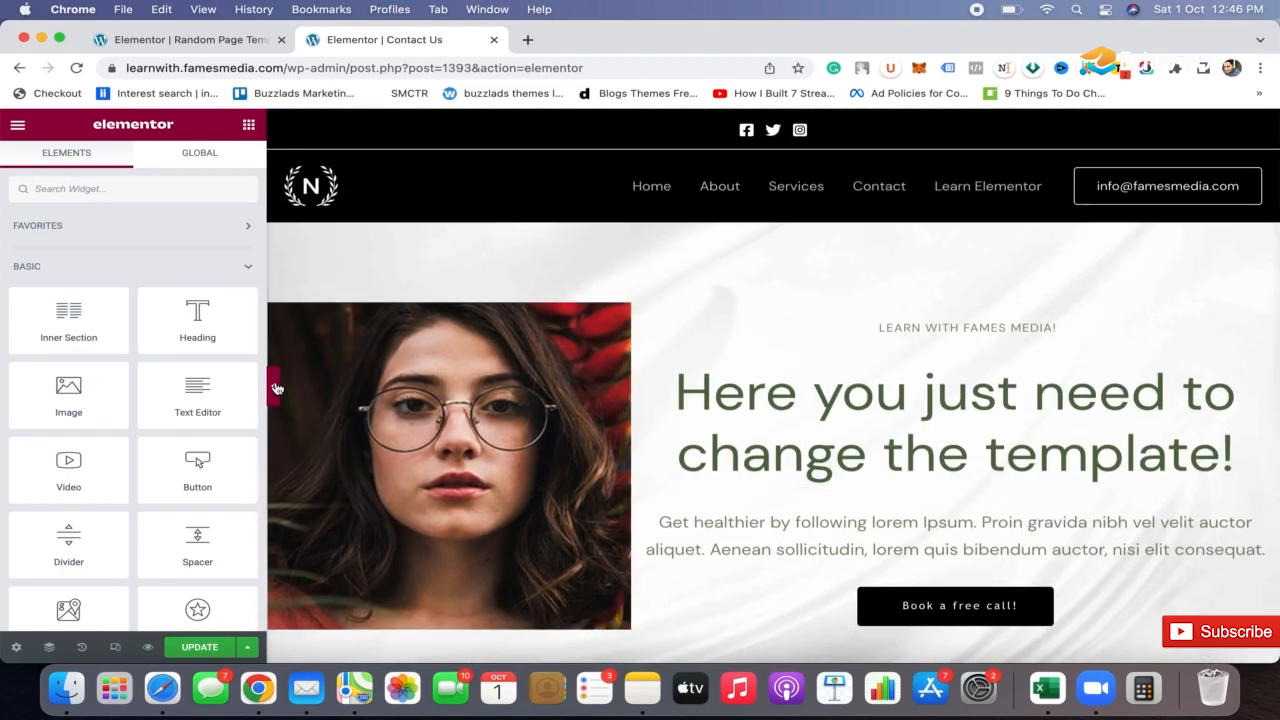
left_click(273, 386)
scroll(840, 380, "down", 8)
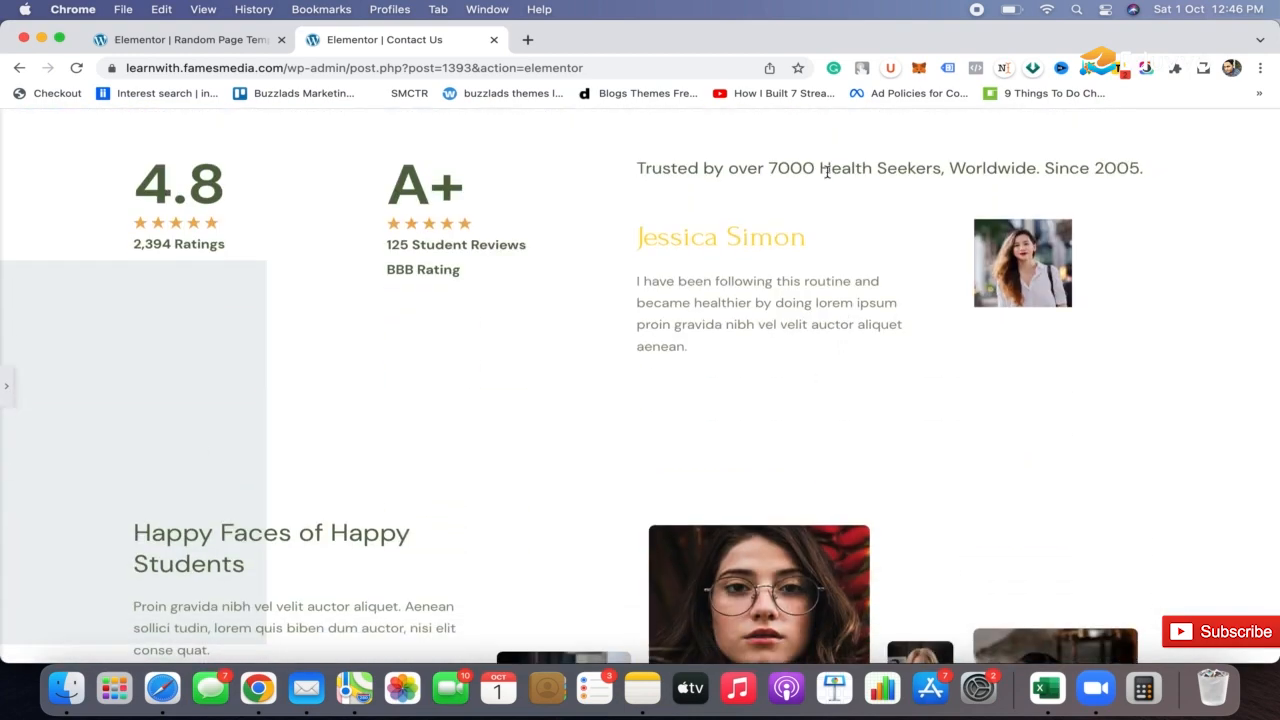
left_click(12, 396)
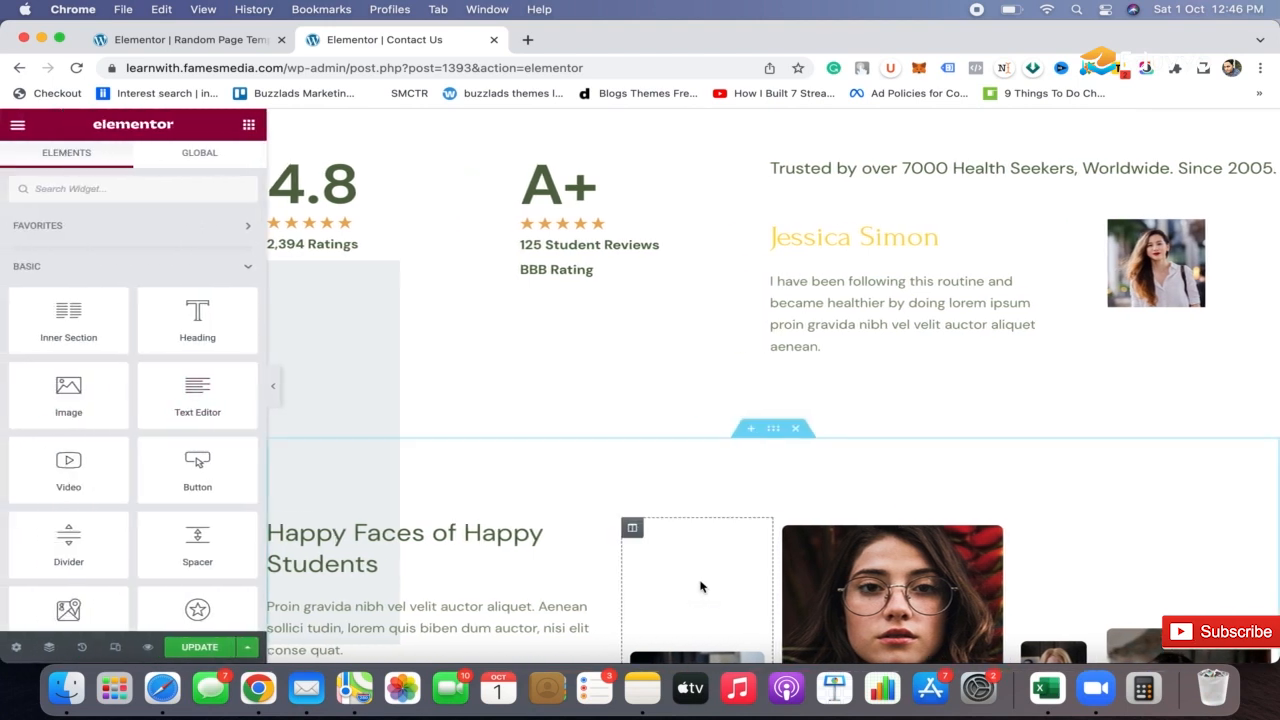
Set the width of the grey image behind the "Happy Faces of Happy Students" heading to 79% and preview it
left_click(357, 351)
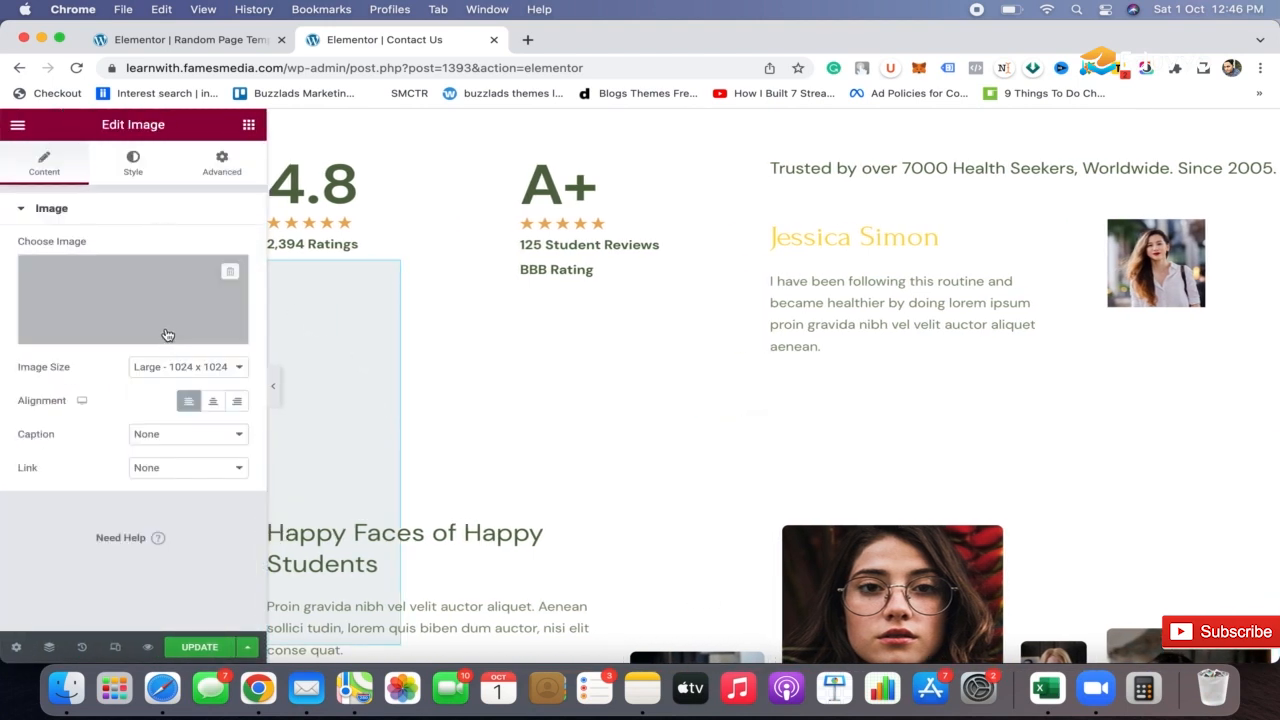
left_click(140, 160)
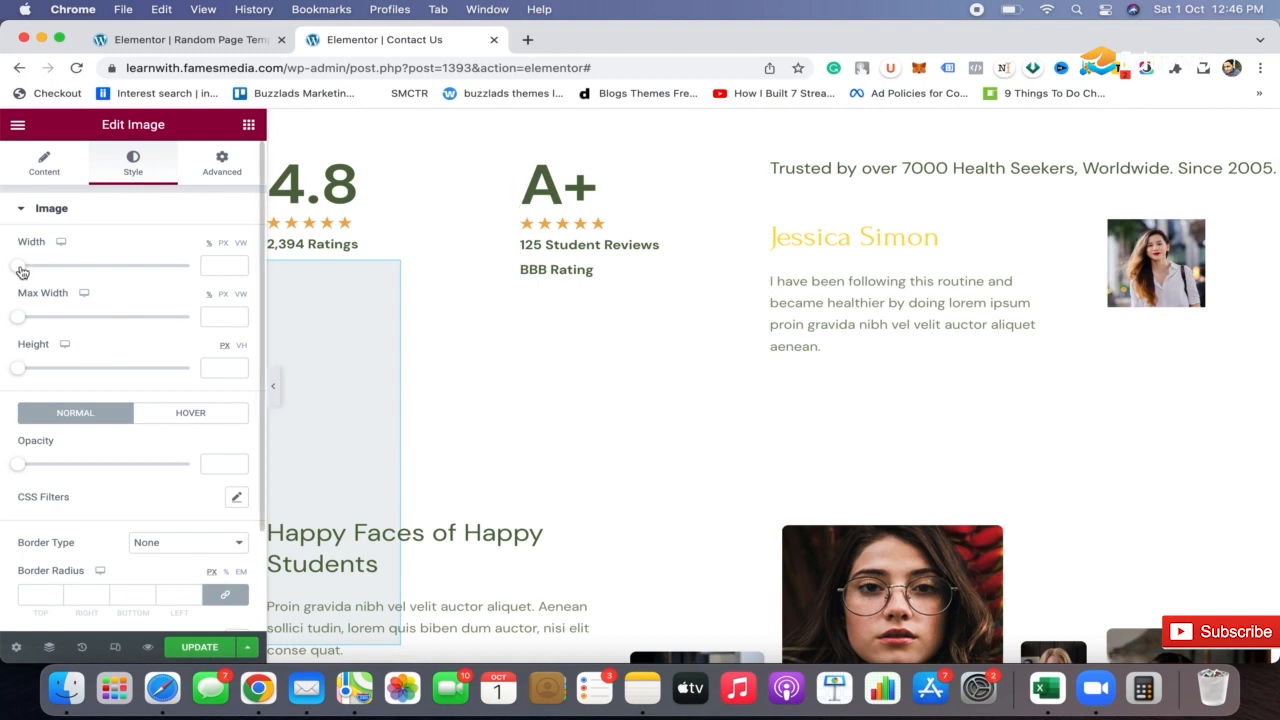
left_click_drag(18, 266, 157, 273)
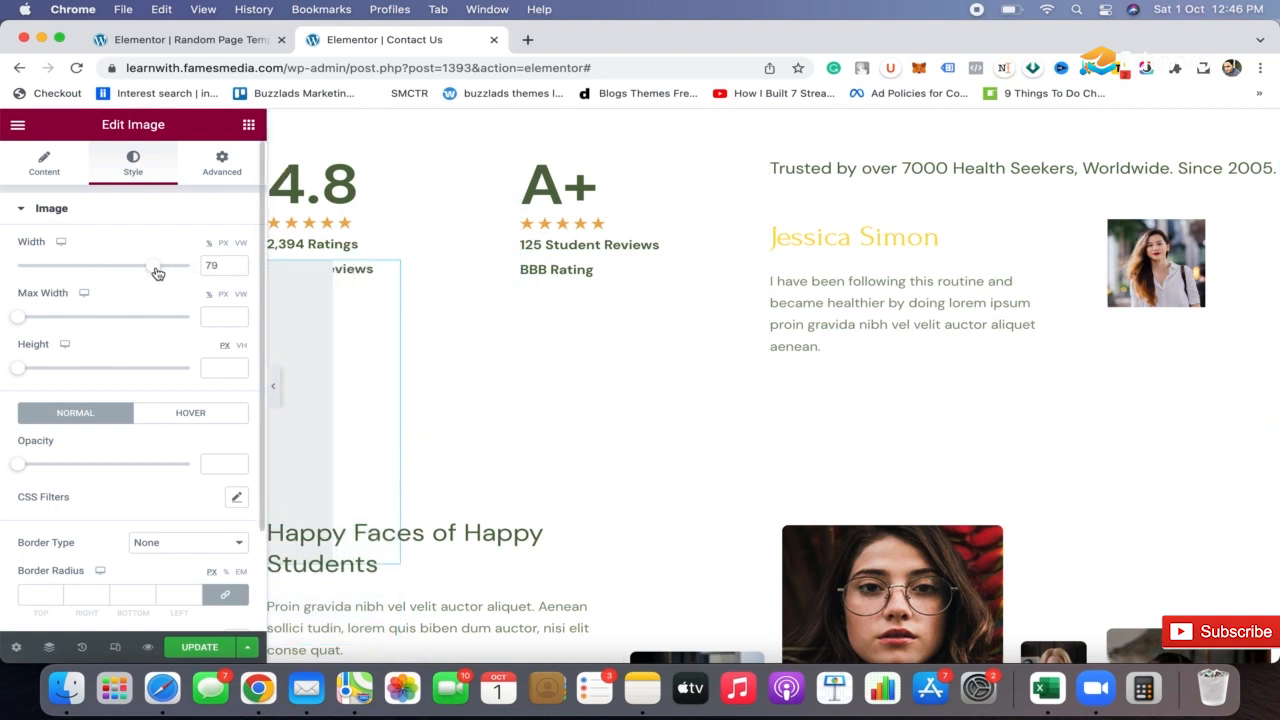
left_click(272, 385)
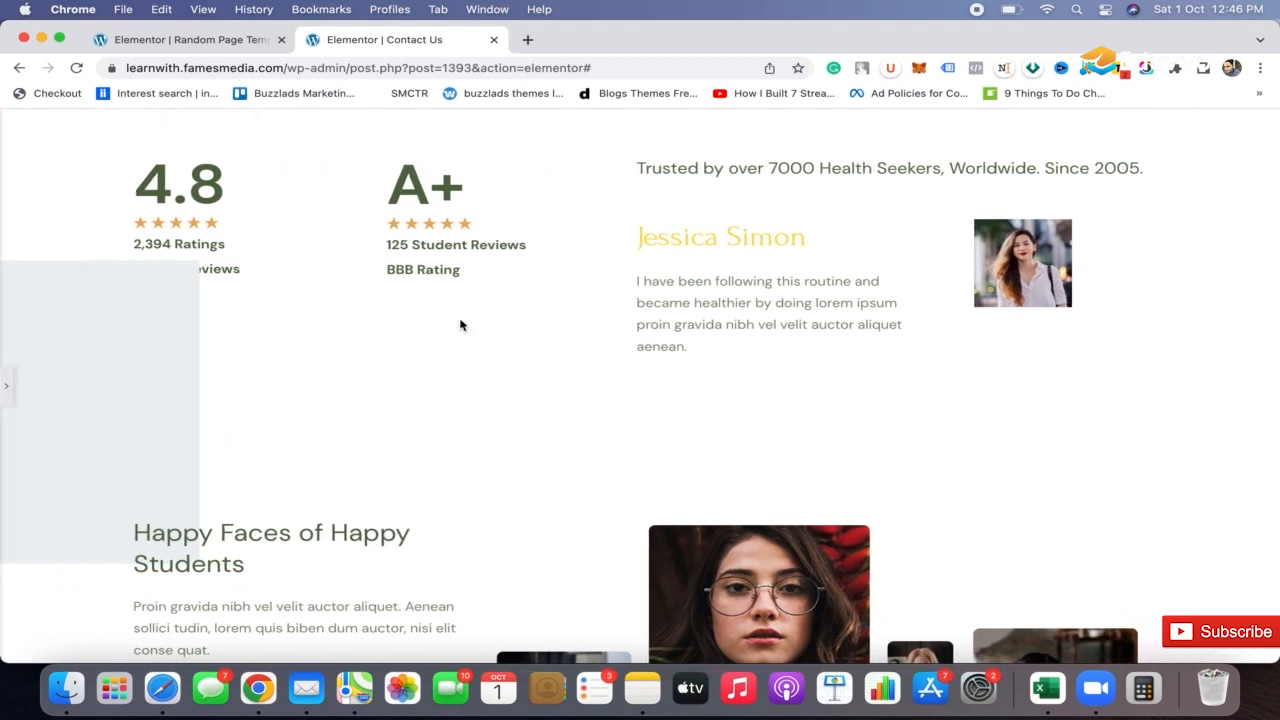
left_click(6, 385)
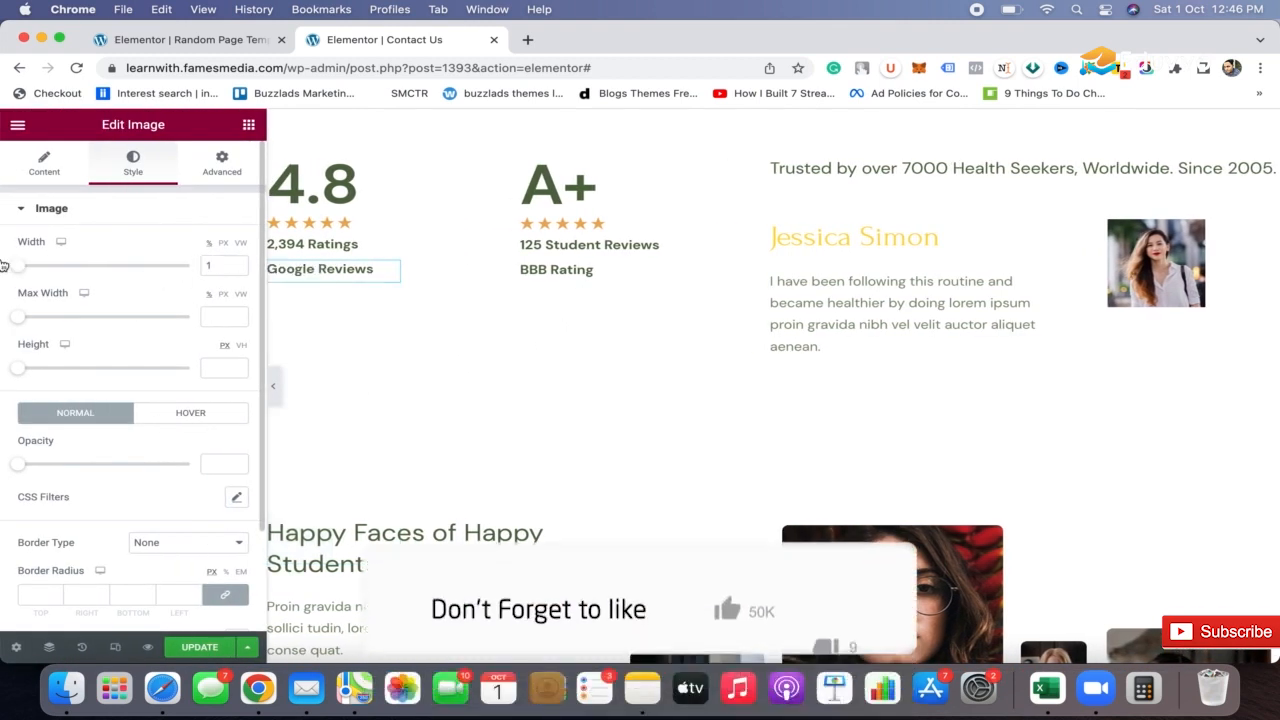
Set the grey background image's width to 100% and preview the surrounding sections
left_click_drag(155, 275, 205, 270)
left_click(272, 386)
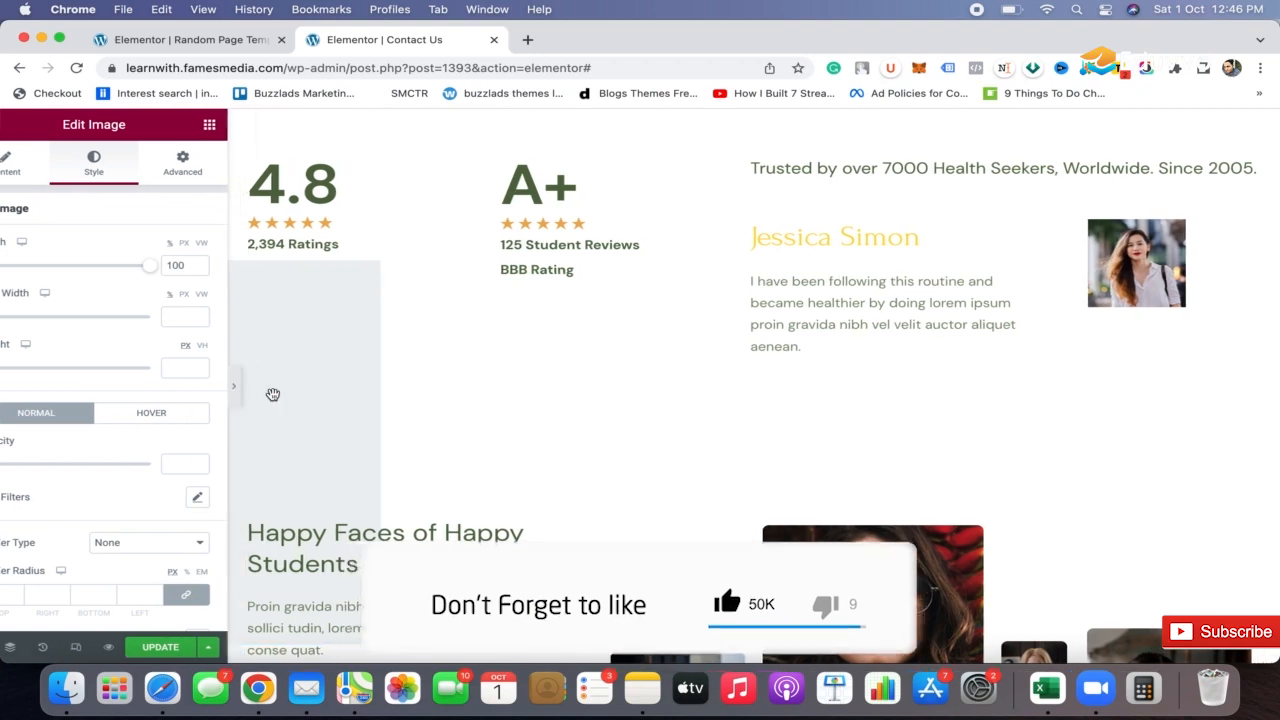
scroll(712, 295, "down", 5)
scroll(712, 295, "up", 8)
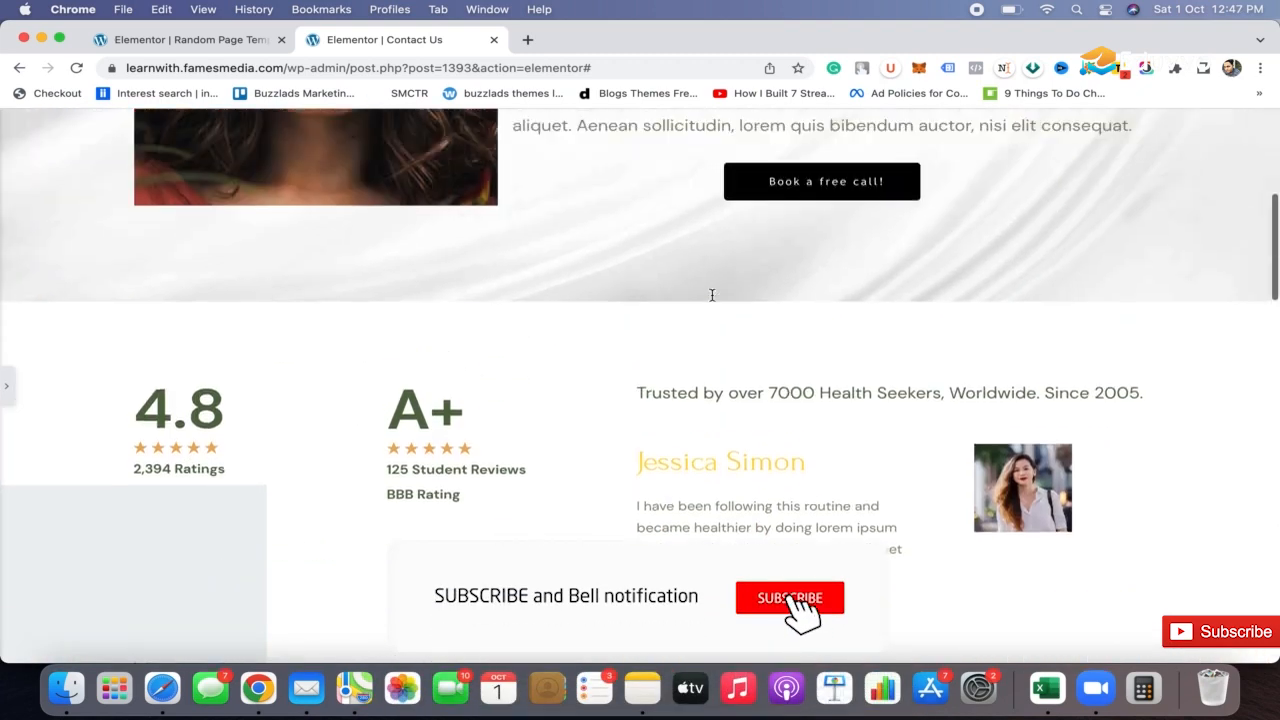
left_click(7, 386)
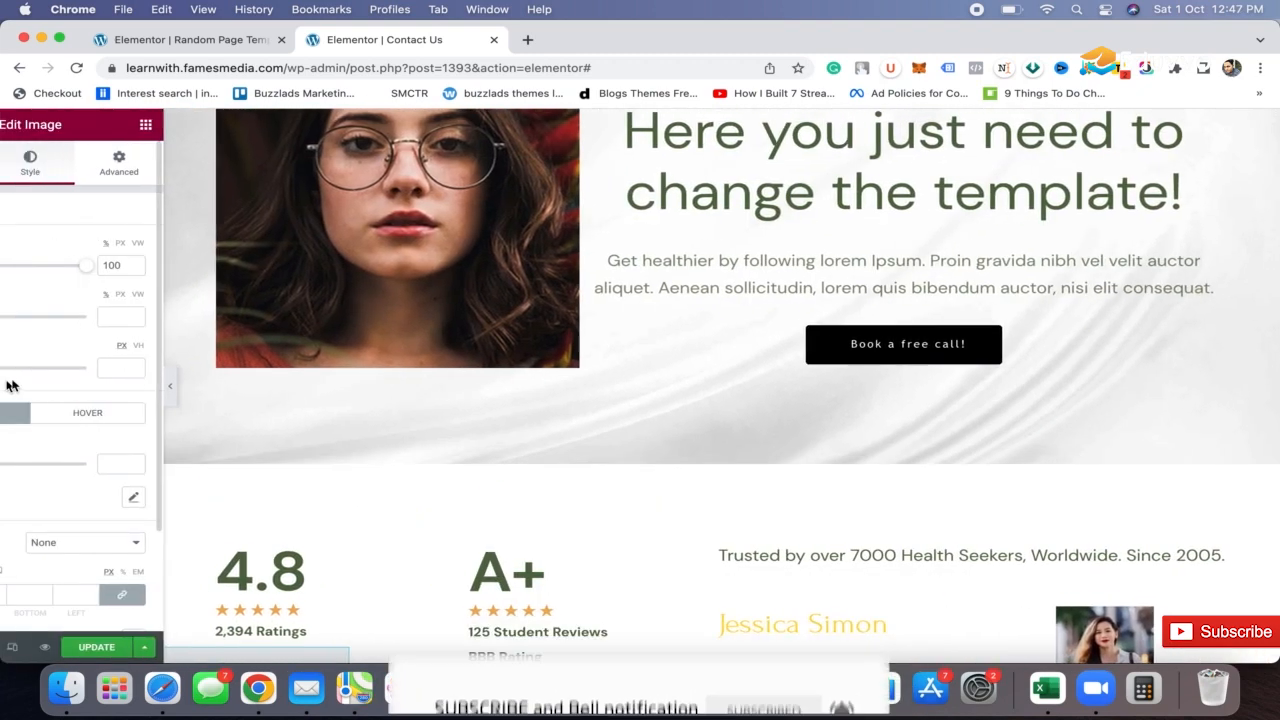
Delete the "Happy Faces of Happy Students" section
scroll(694, 420, "down", 4)
scroll(697, 420, "down", 3)
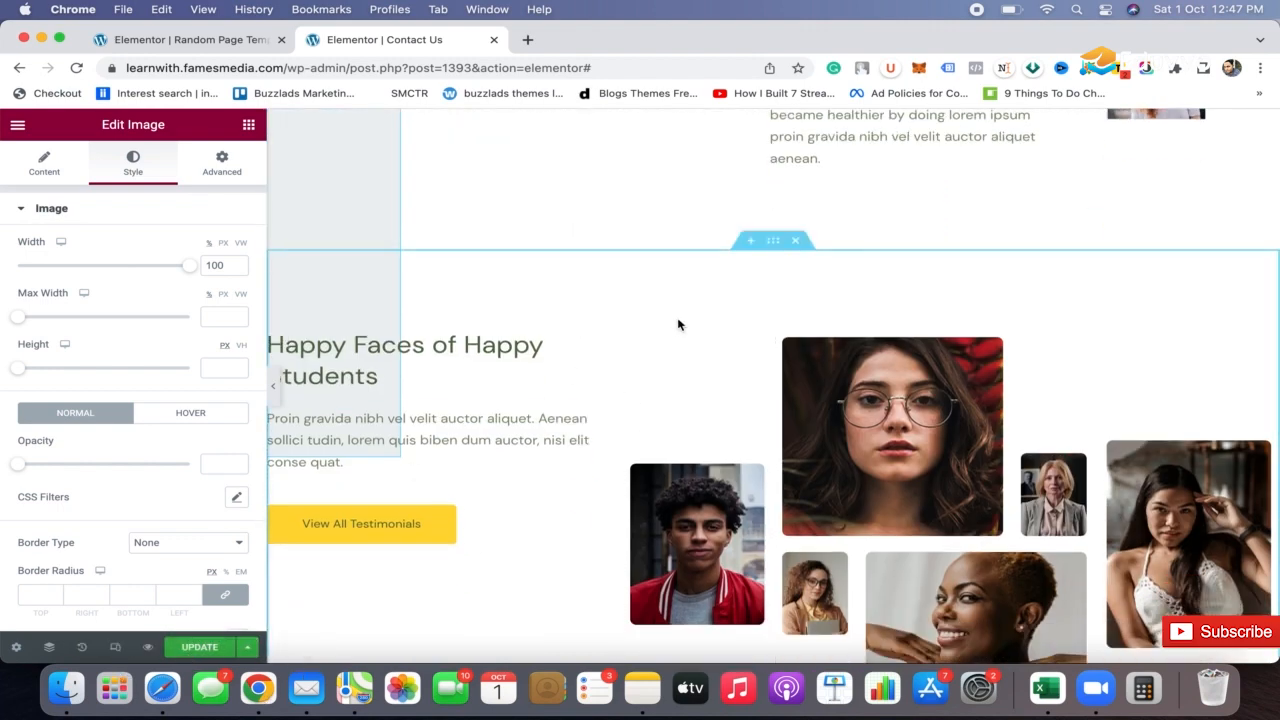
left_click(796, 244)
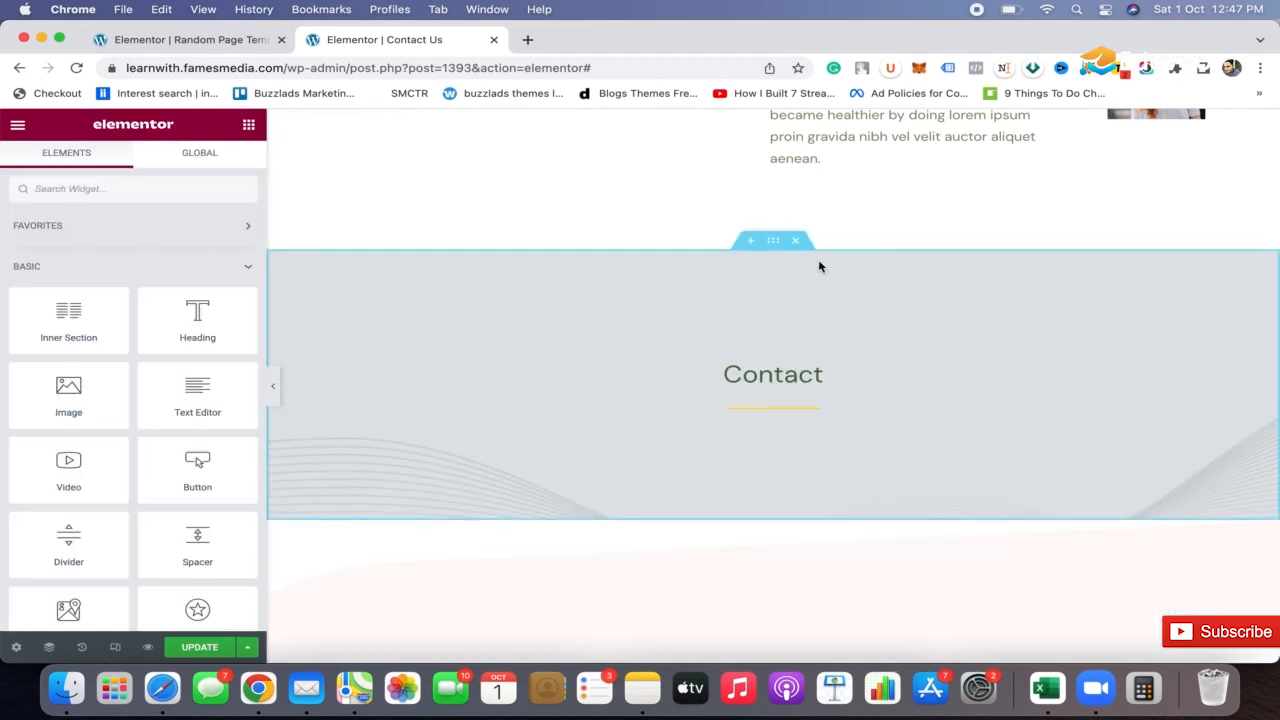
Delete the ratings and testimonial section and the grey Contact heading section below the hero
scroll(793, 422, "down", 5)
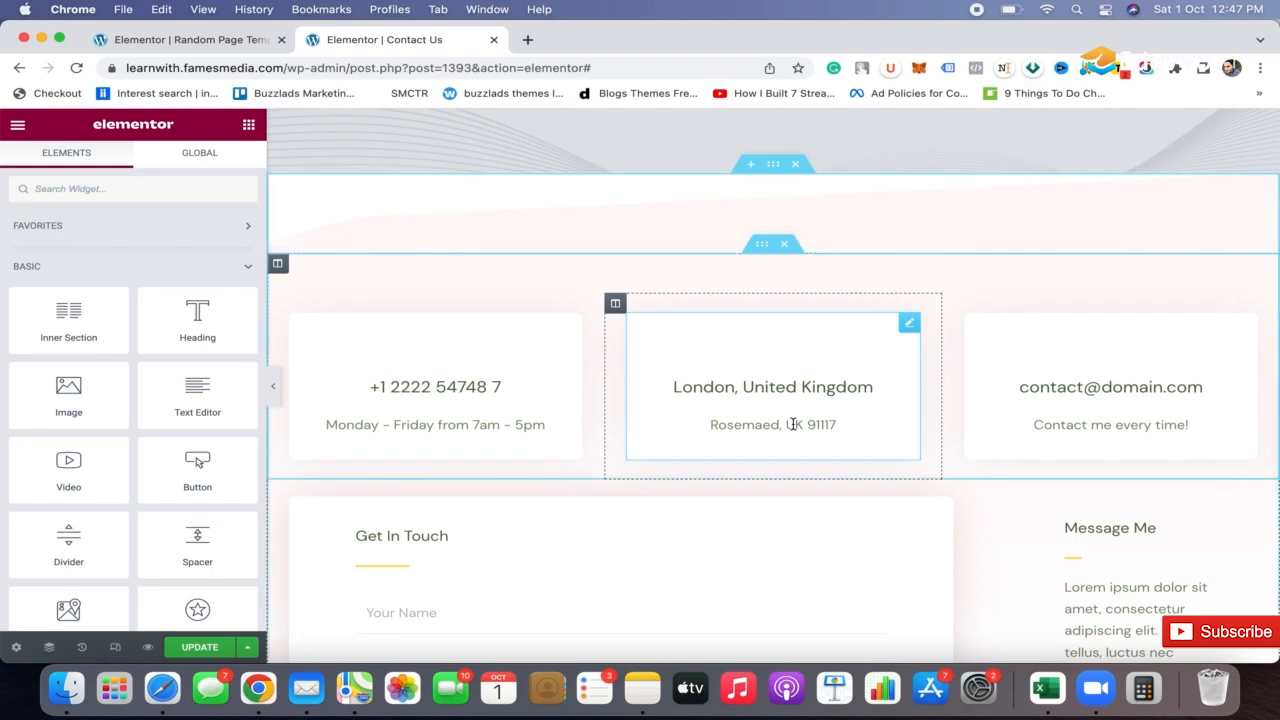
scroll(731, 466, "down", 3)
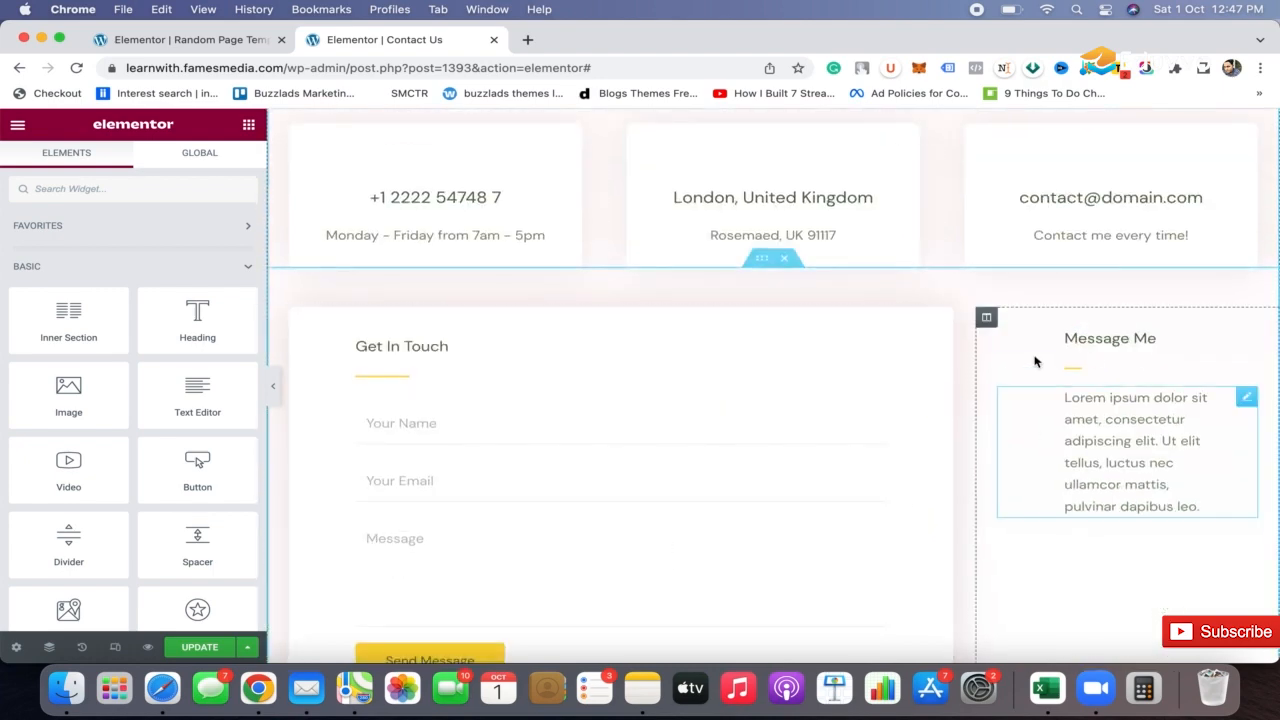
scroll(1026, 375, "up", 15)
scroll(1026, 375, "down", 3)
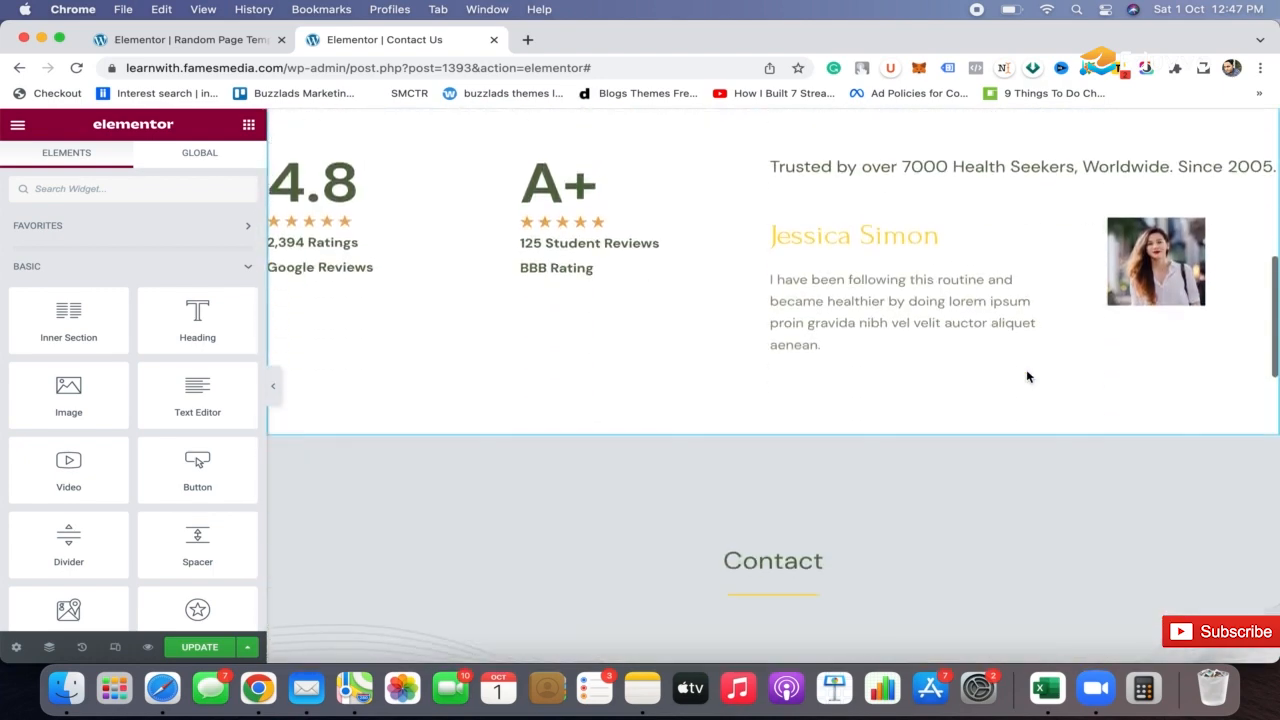
scroll(843, 223, "up", 2)
left_click(795, 194)
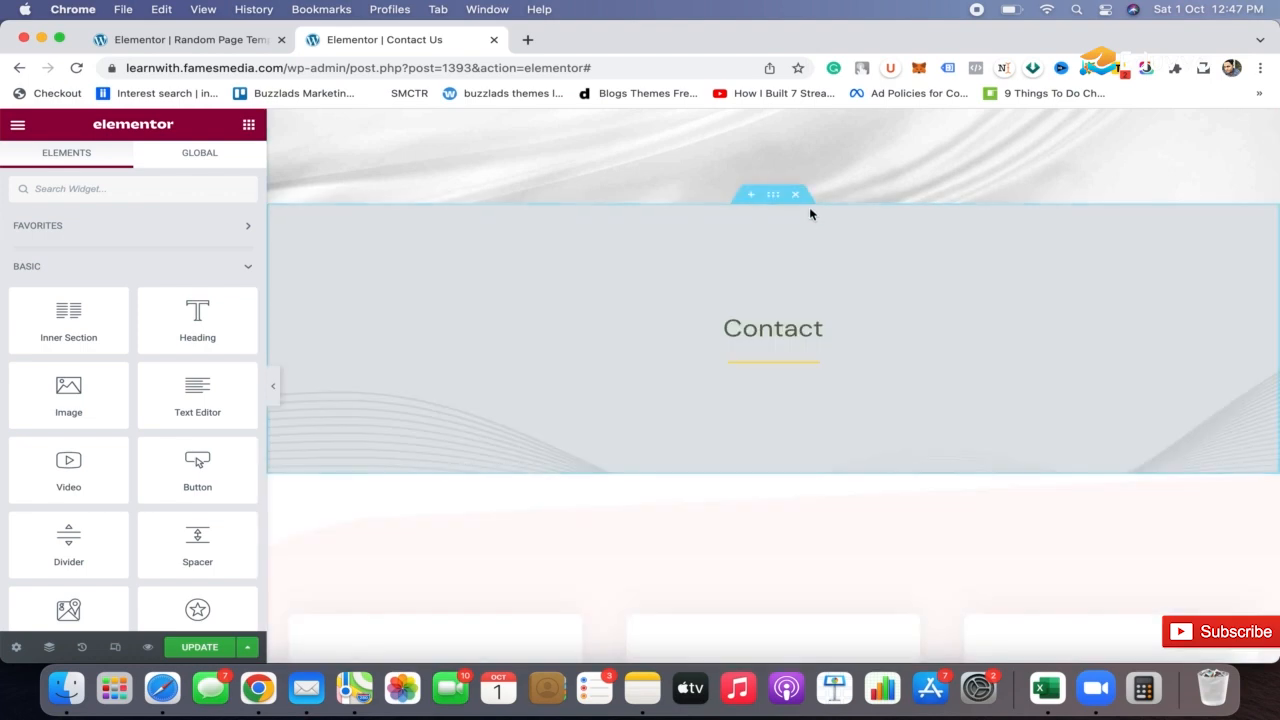
left_click(795, 196)
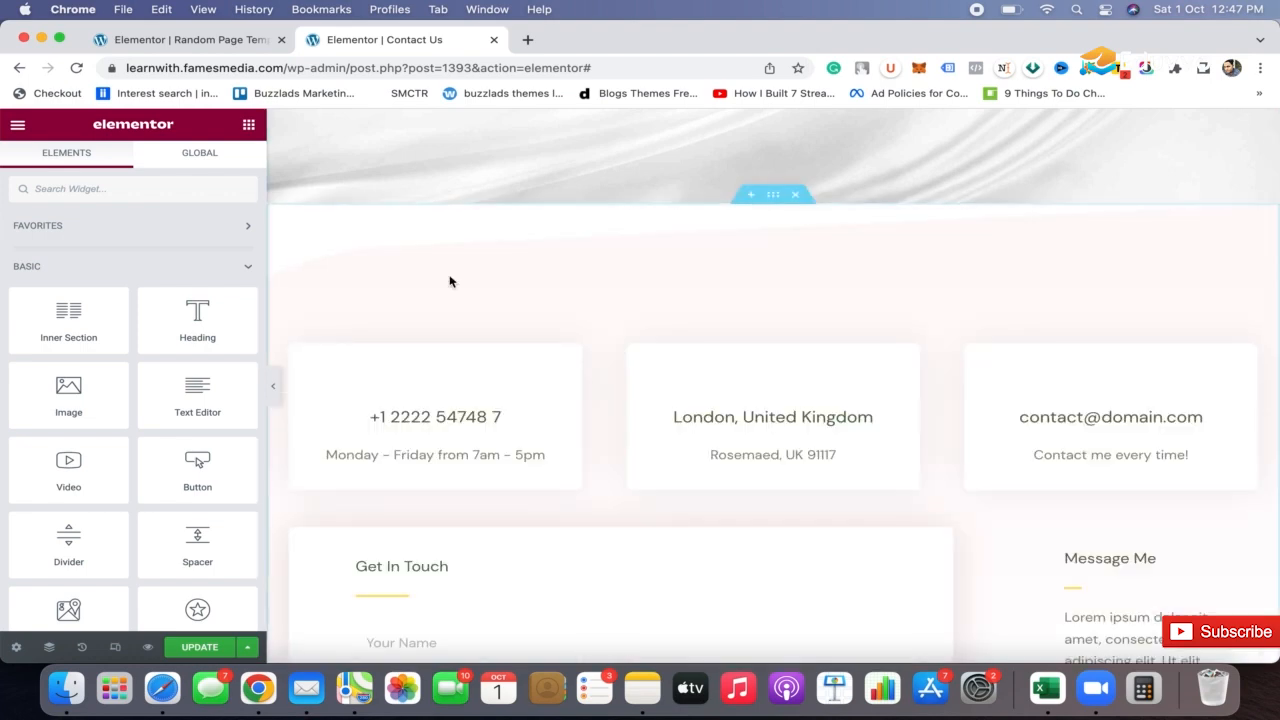
Preview the trimmed Contact Us page from the hero to the footer with the editor panel hidden
left_click(273, 386)
scroll(1106, 157, "up", 4)
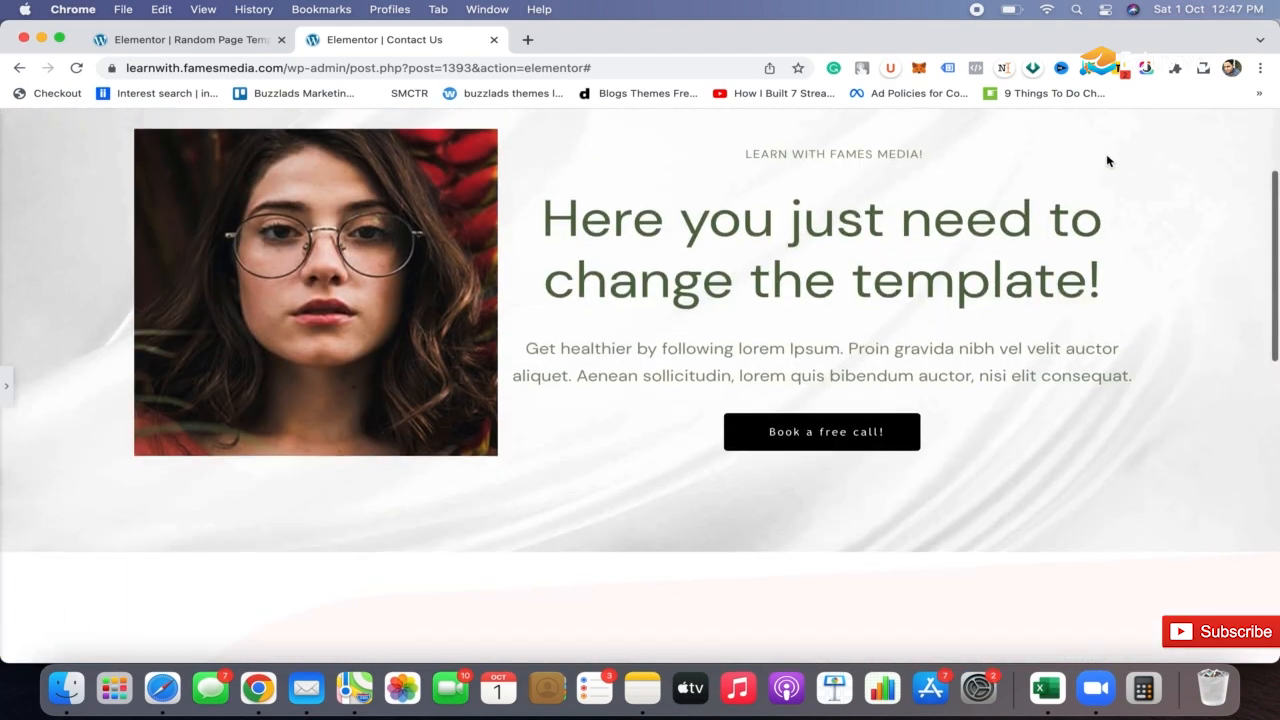
scroll(1107, 161, "down", 4)
scroll(1107, 161, "down", 10)
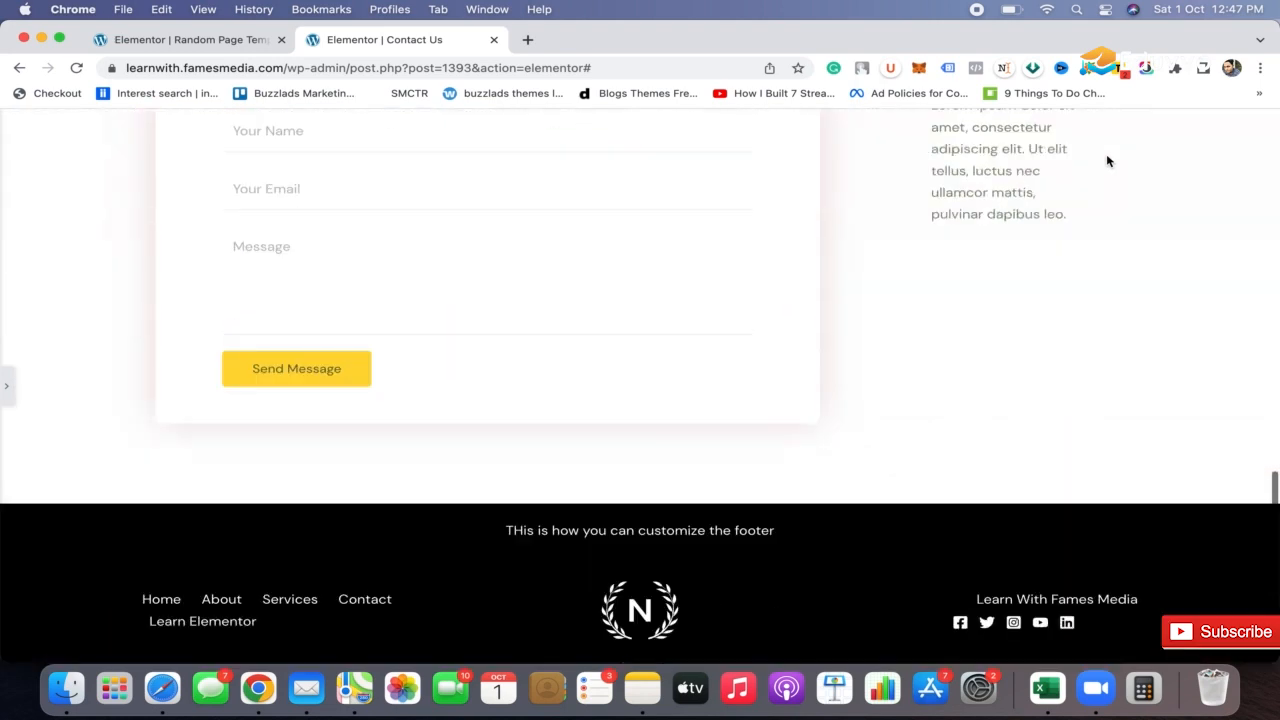
Review the contact form and contact detail cards, and bring the editor panel back into view
scroll(1107, 161, "up", 5)
scroll(1107, 161, "up", 3)
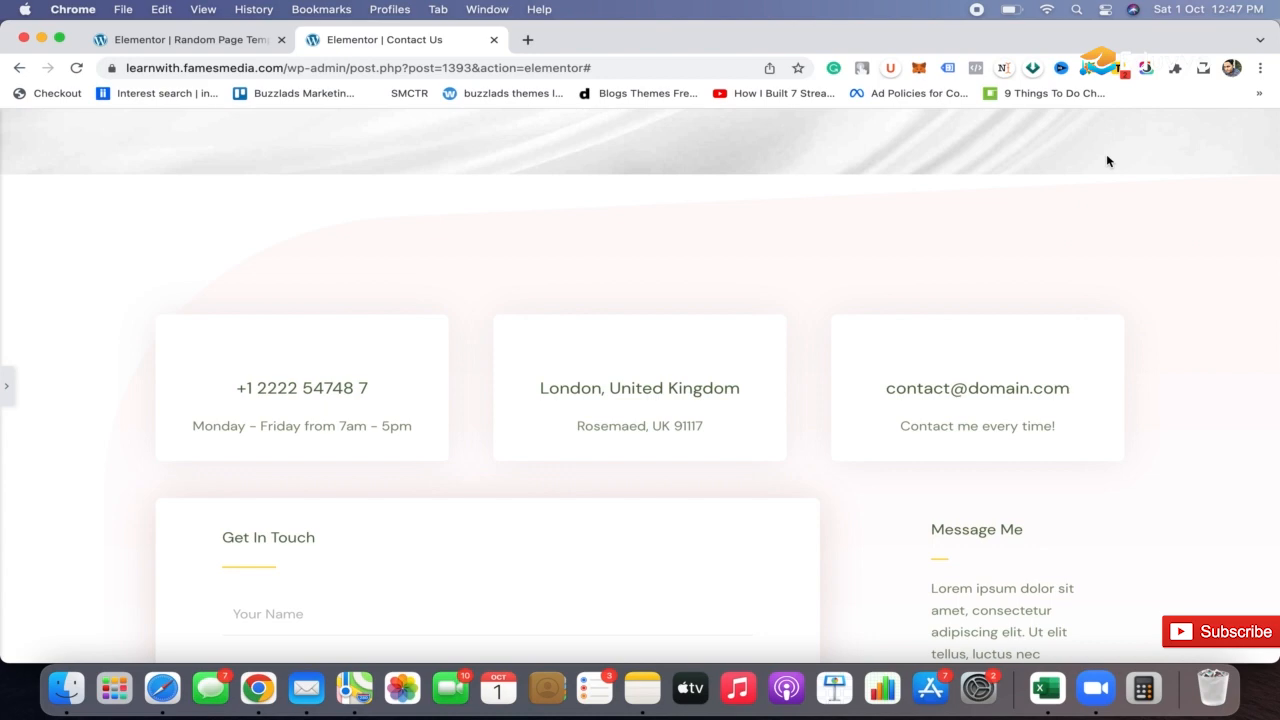
left_click(5, 386)
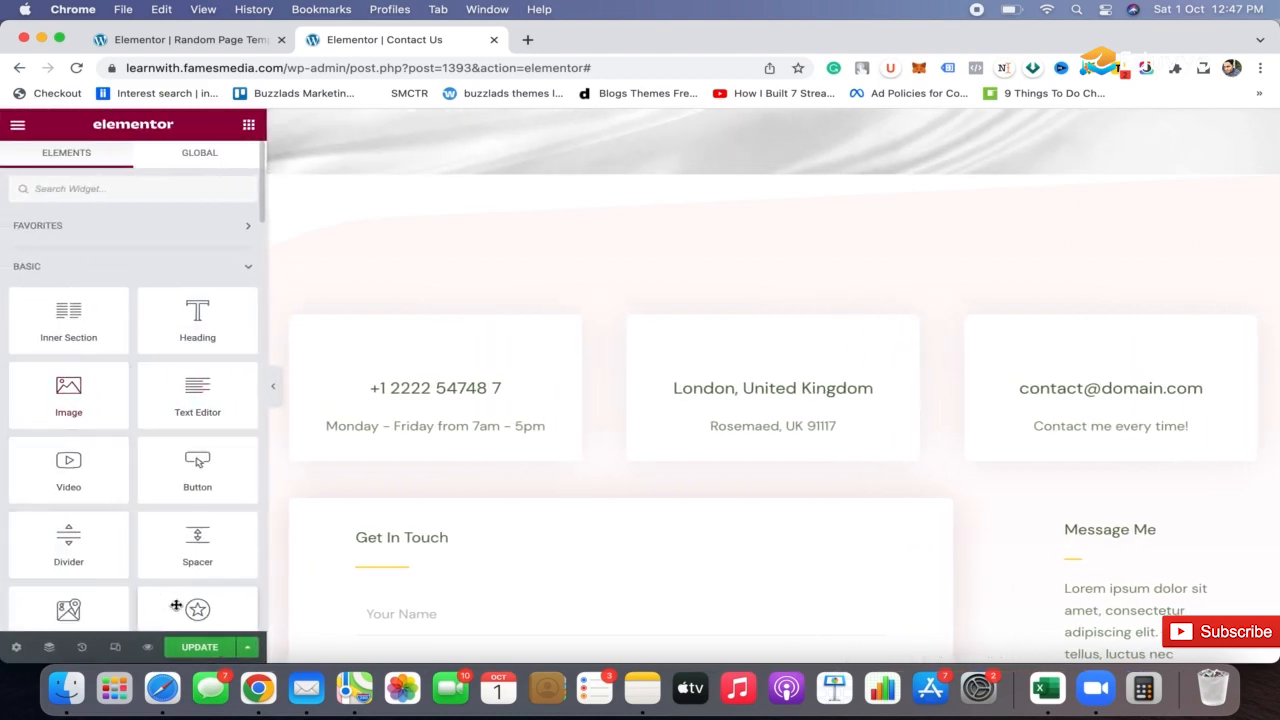
Check the page from the hero section down and back, and show the saving options for the Contact Us page
scroll(757, 351, "up", 10)
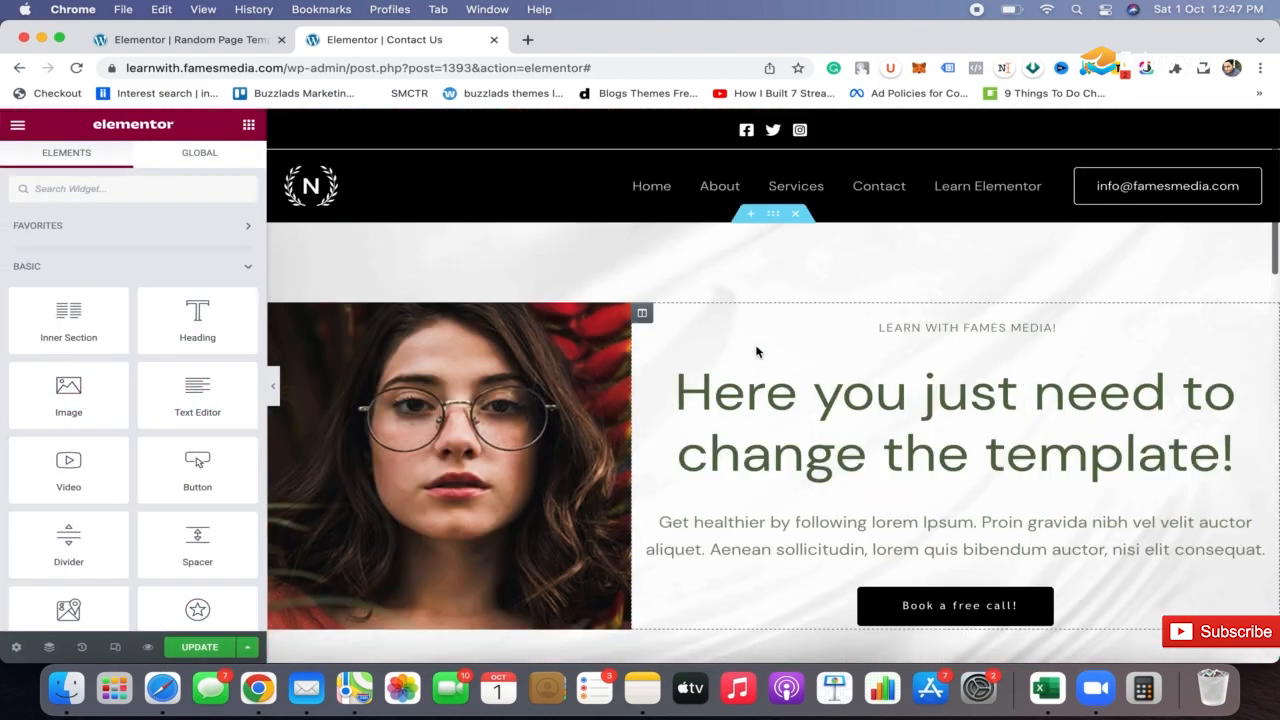
scroll(757, 351, "down", 10)
scroll(757, 360, "up", 10)
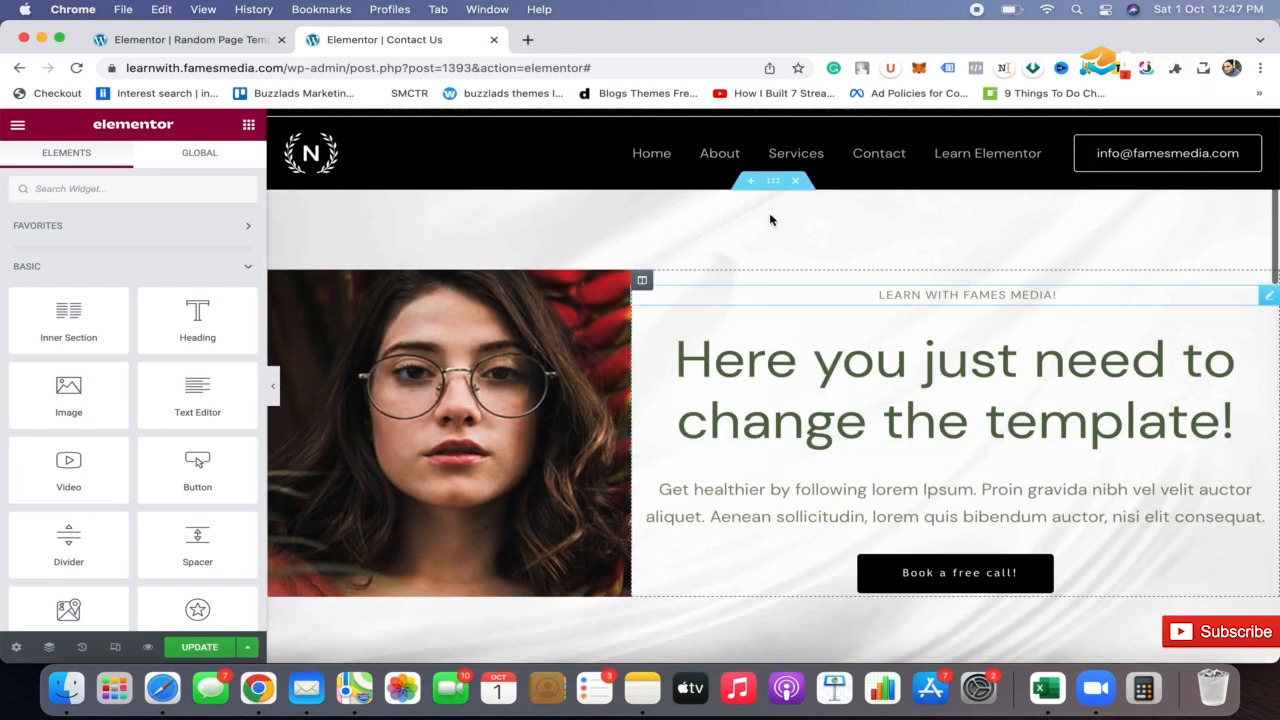
left_click(249, 648)
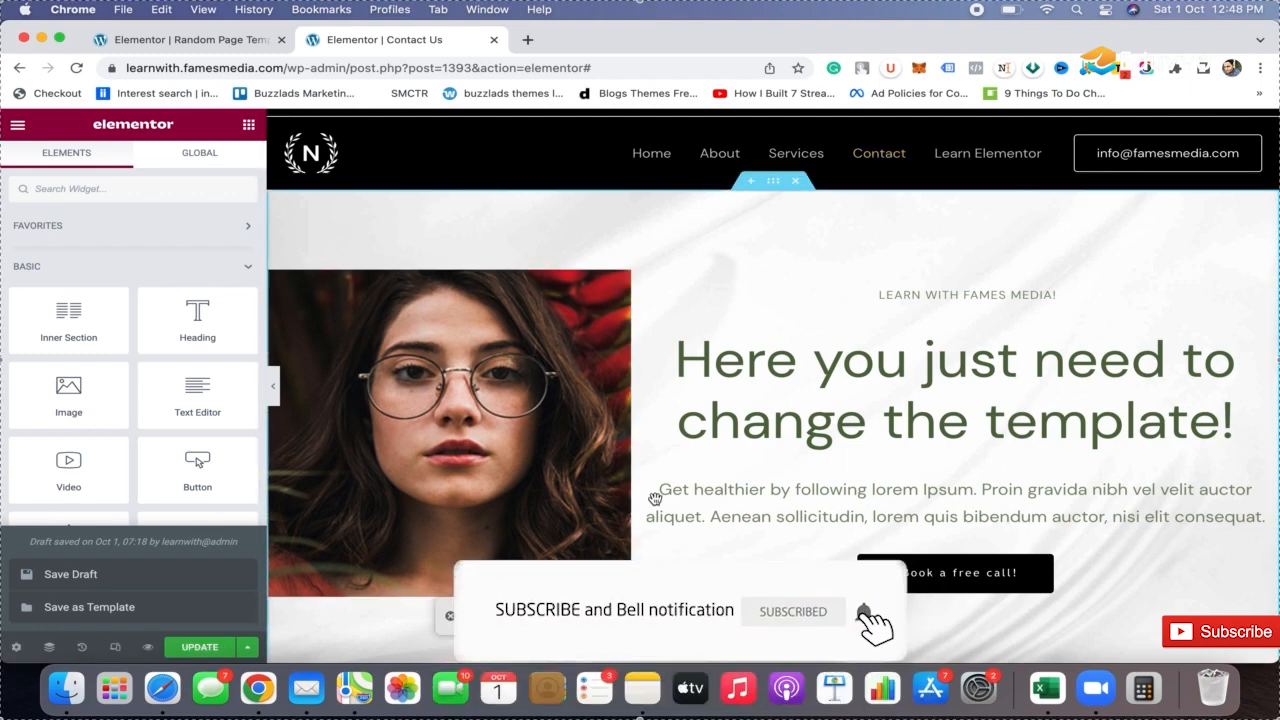
key("super+shift+5")
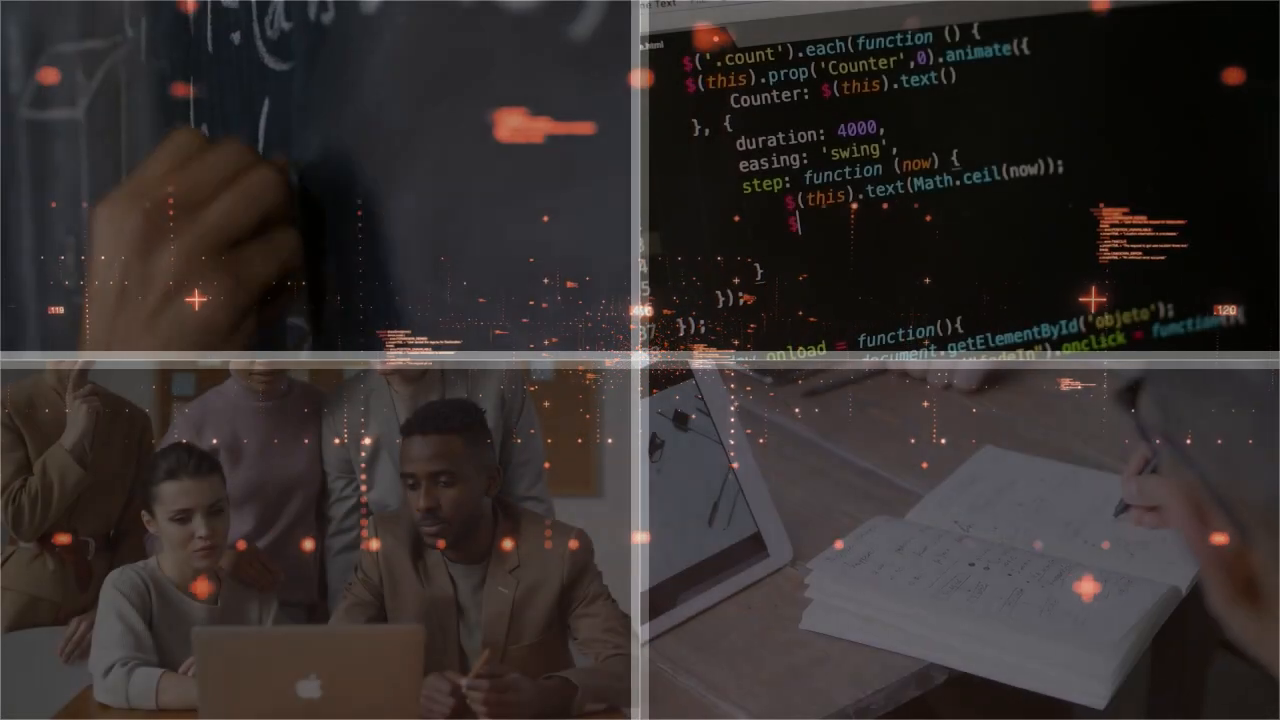